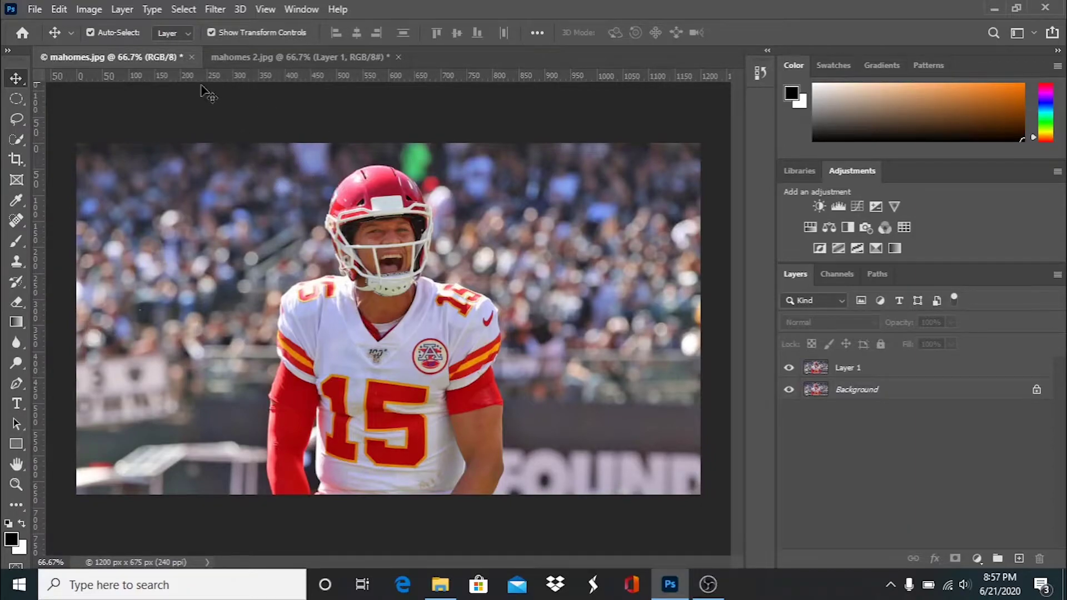
- Draw an elliptical circle selection over the helmet in mahomes.jpg and shift it to enclose the head
left_click(23, 101)
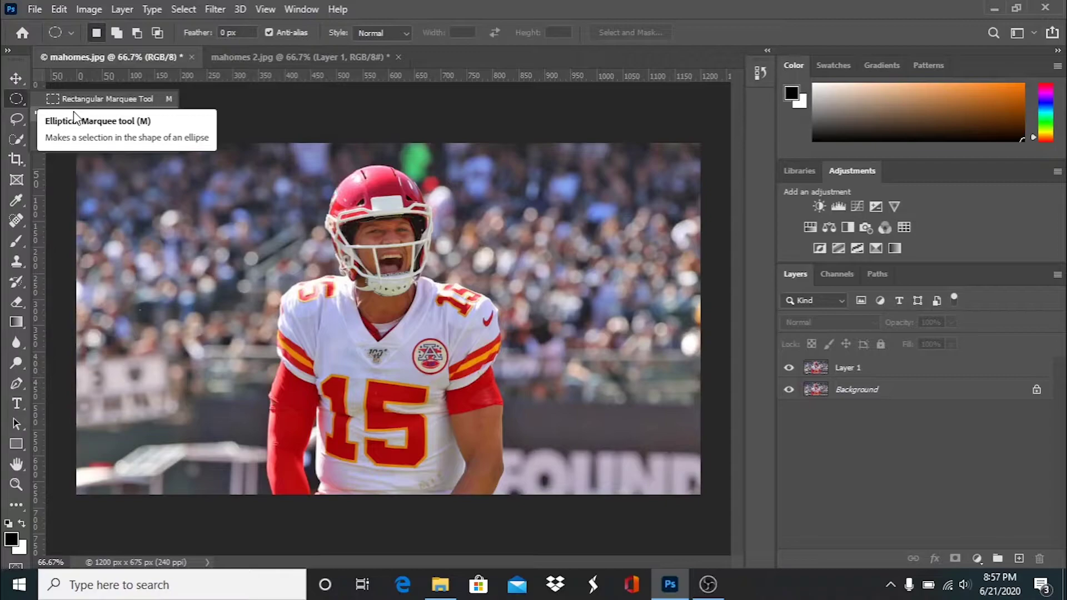
left_click(122, 100)
left_click(18, 98)
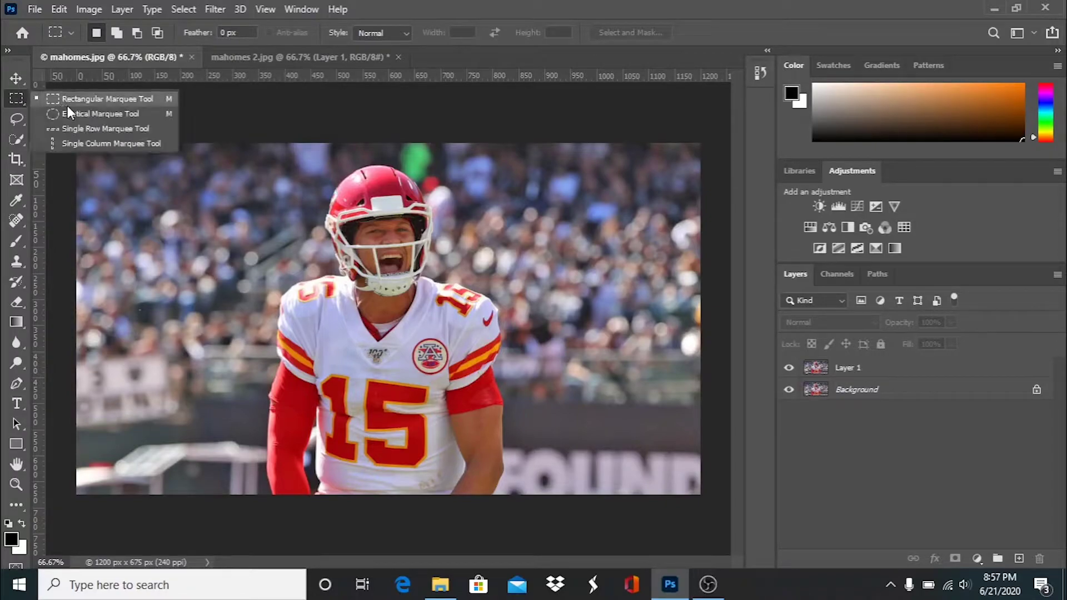
left_click(78, 115)
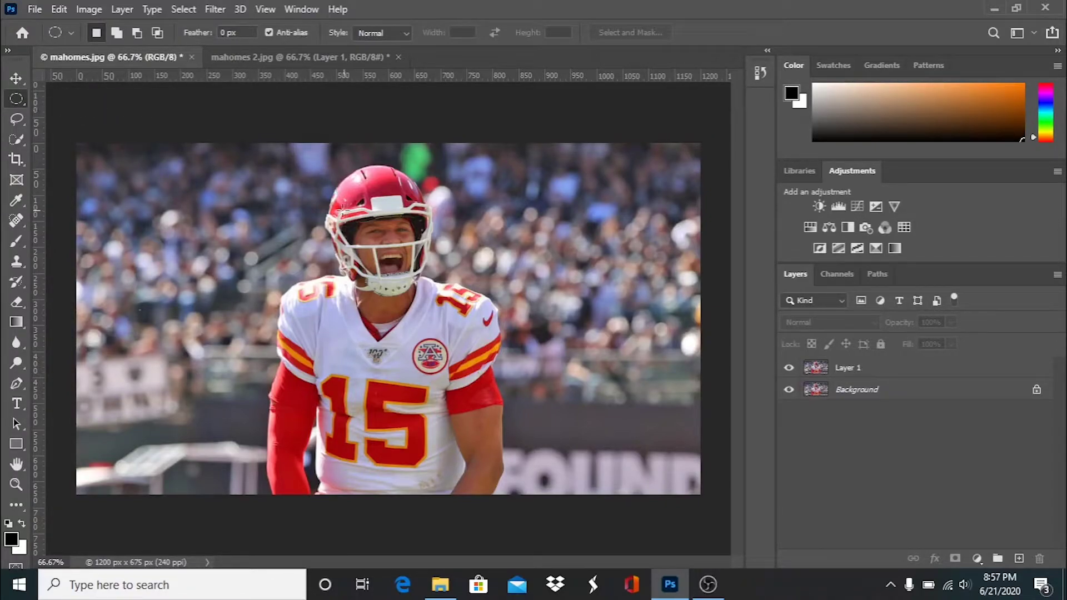
left_click_drag(301, 154, 464, 318)
mouse_move(385, 231)
left_mouse_down()
mouse_move(379, 216)
mouse_move(415, 225)
mouse_move(311, 186)
mouse_move(319, 234)
mouse_move(373, 203)
mouse_move(405, 277)
mouse_move(355, 214)
mouse_move(369, 229)
left_mouse_up()
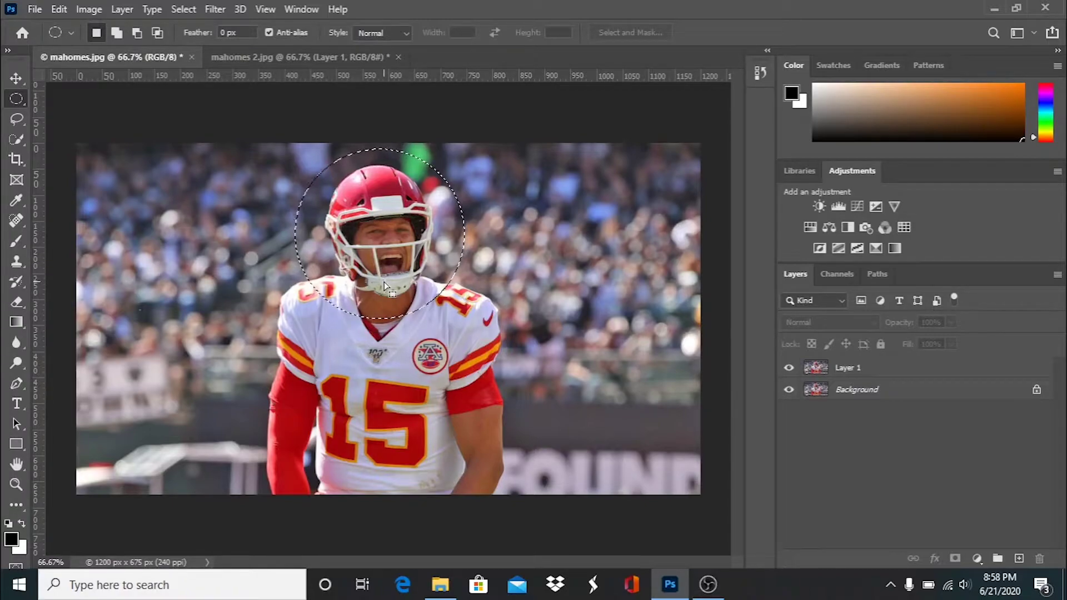
left_click(384, 276)
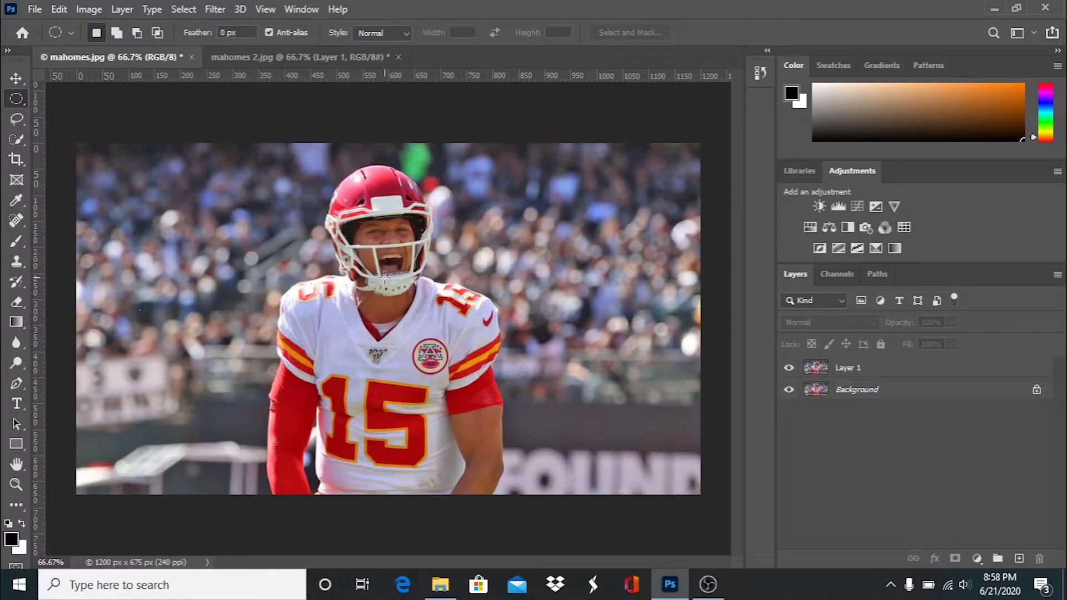
key("ctrl+z")
left_click_drag(385, 282, 408, 272)
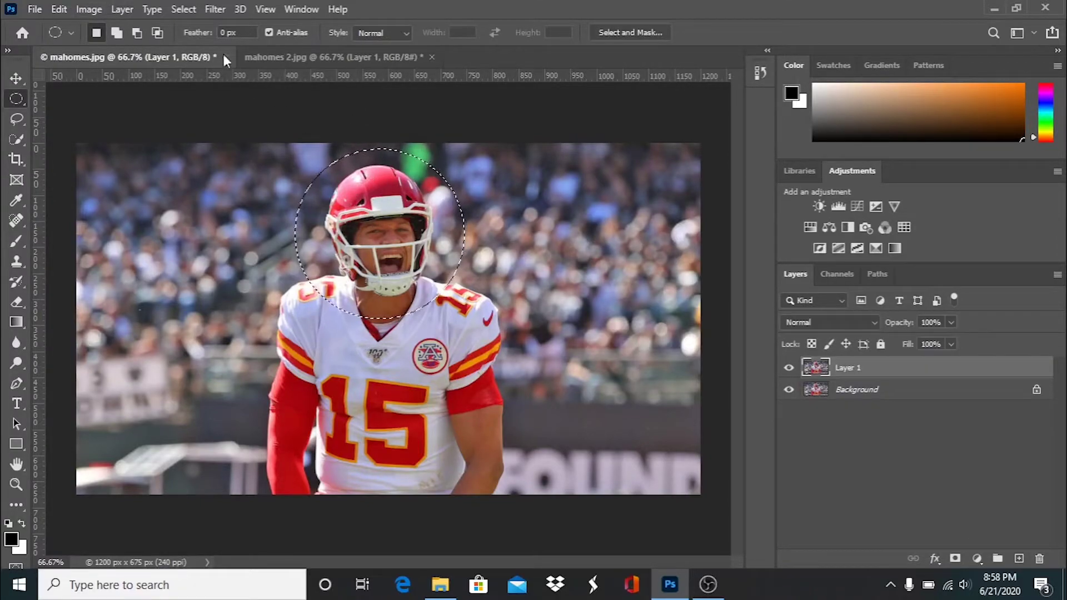
- Apply a 176.2-pixel Gaussian Blur to the circled head, then deselect
left_click(213, 9)
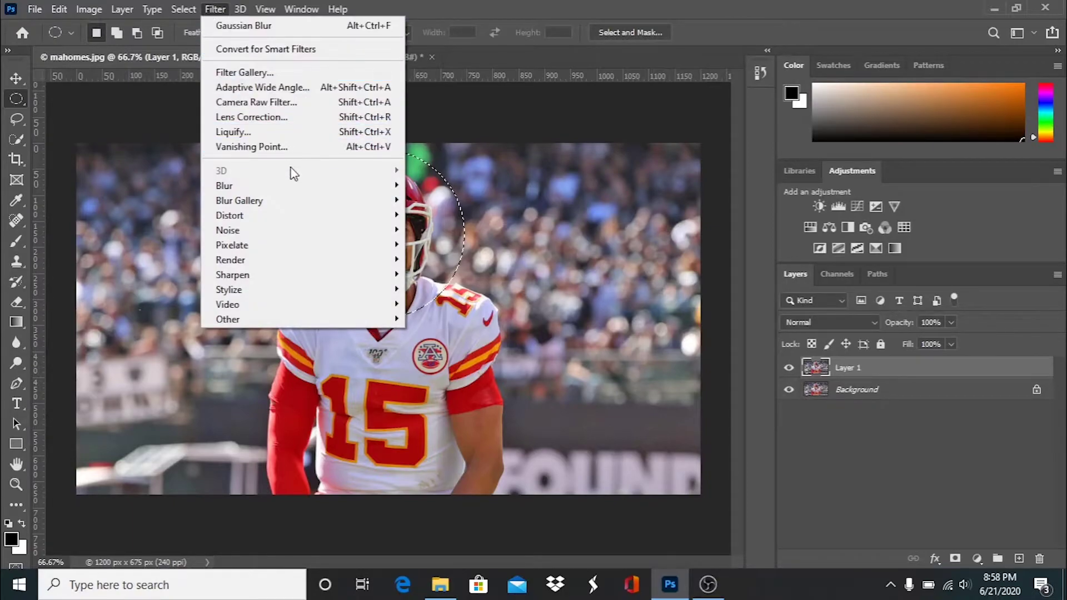
mouse_move(293, 186)
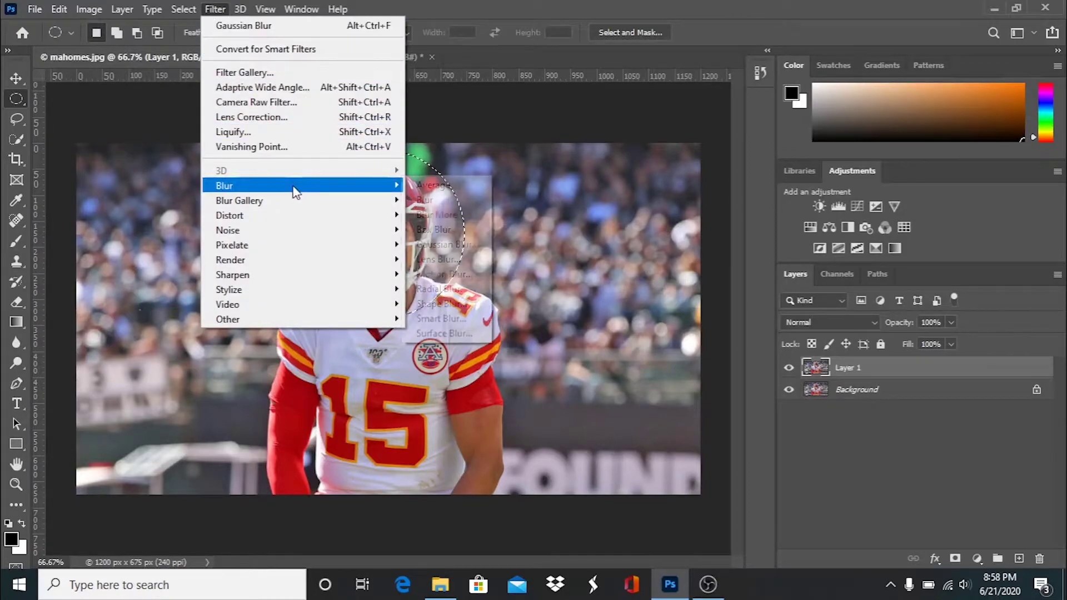
left_click(455, 249)
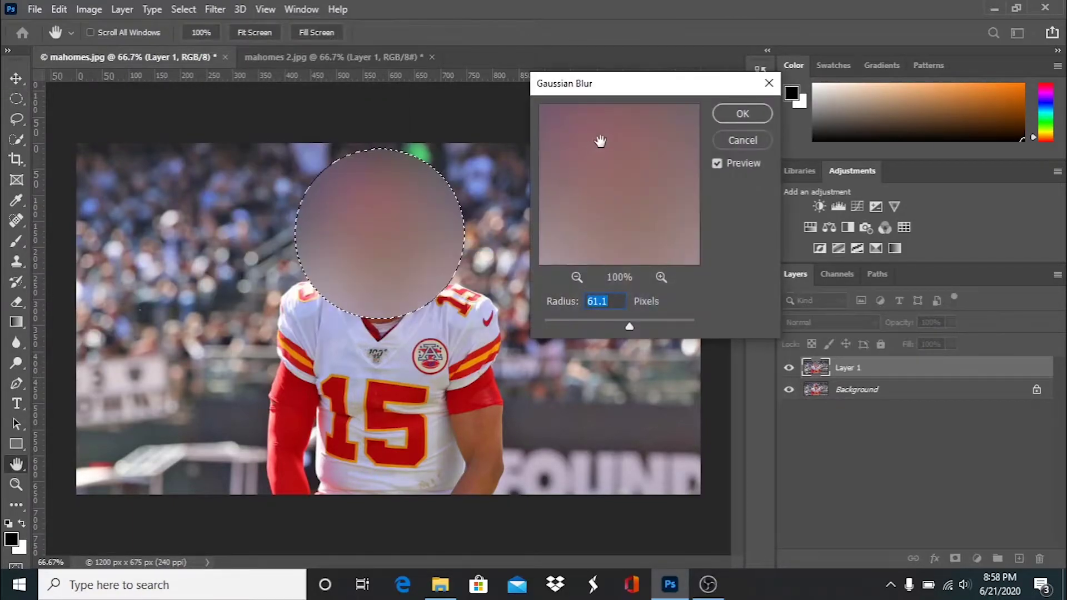
left_click_drag(624, 83, 665, 99)
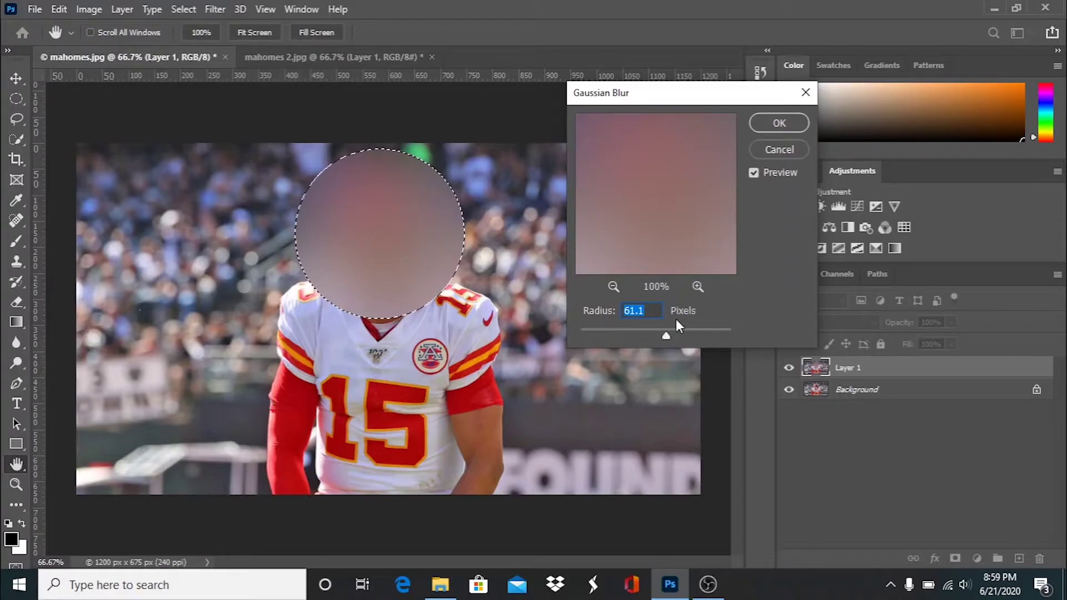
left_click_drag(666, 335, 697, 334)
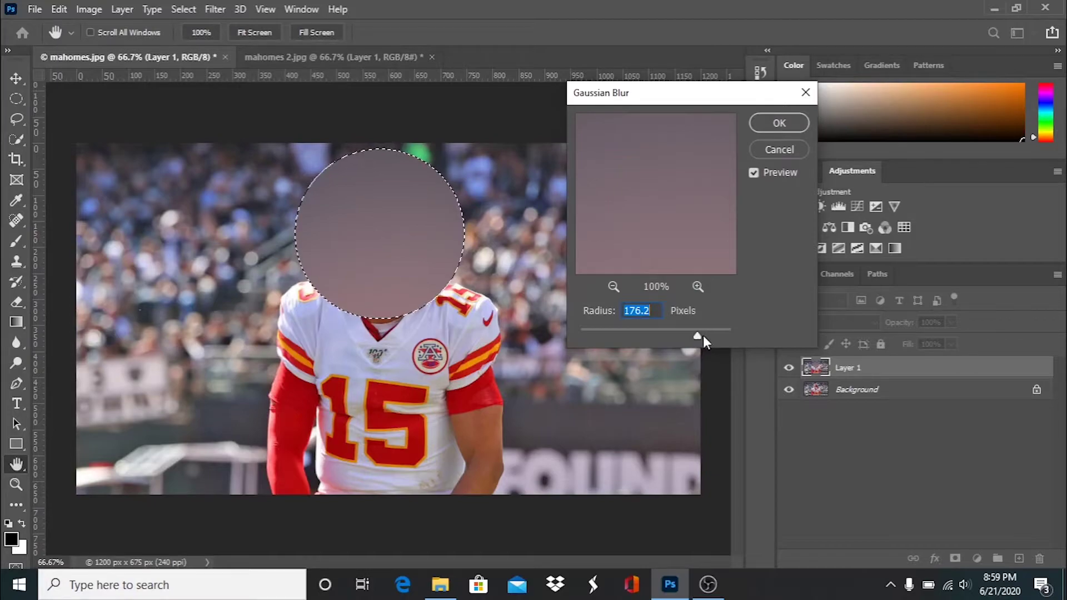
left_click(784, 125)
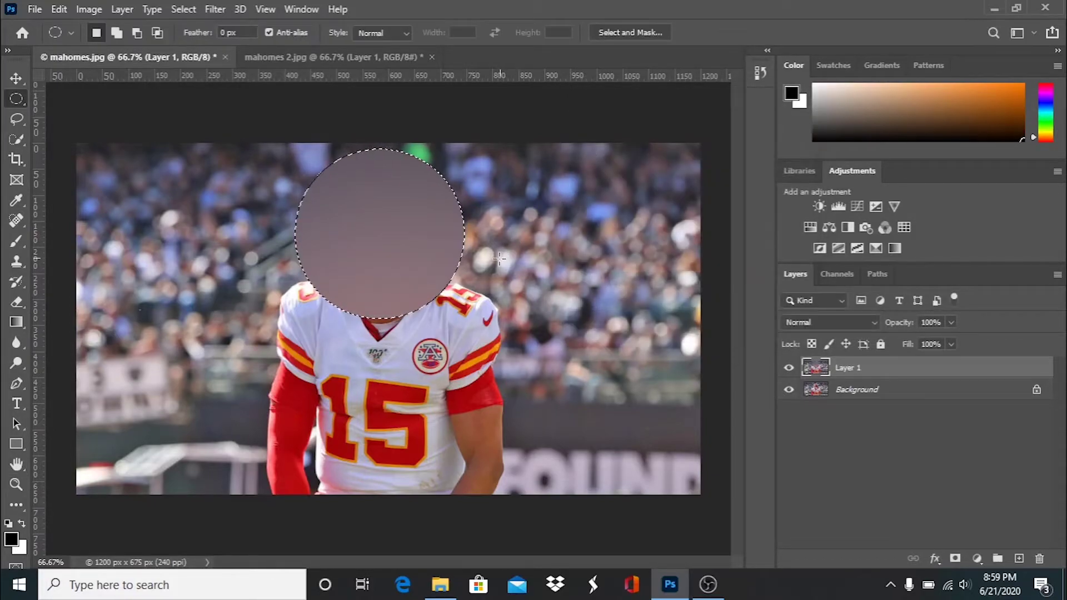
key("ctrl+d")
- In mahomes 2.jpg, quick-select the red jersey, neck and face
key("v")
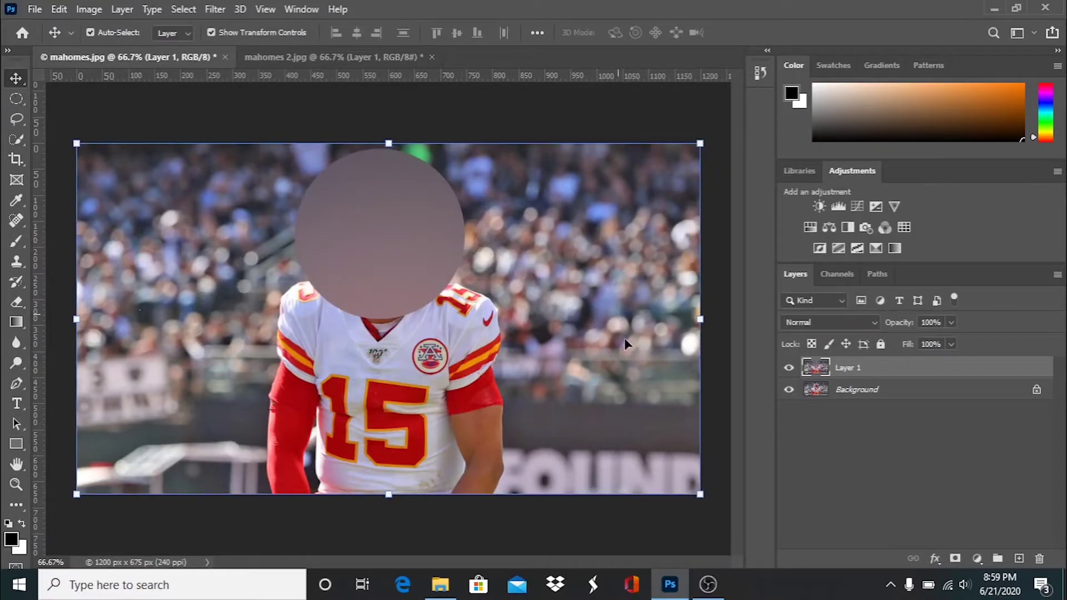
left_click(358, 58)
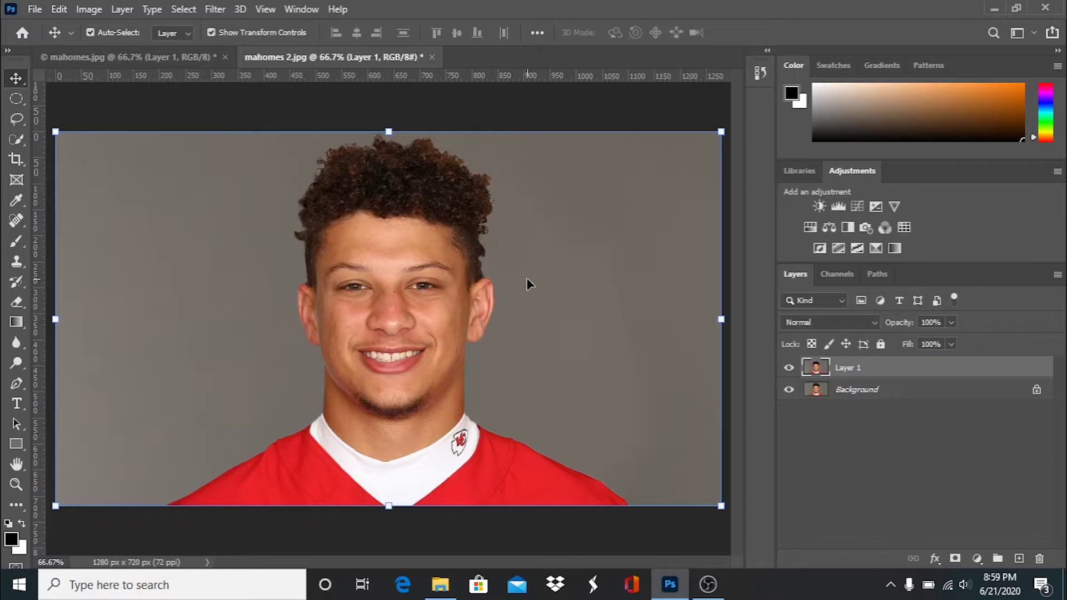
key("w")
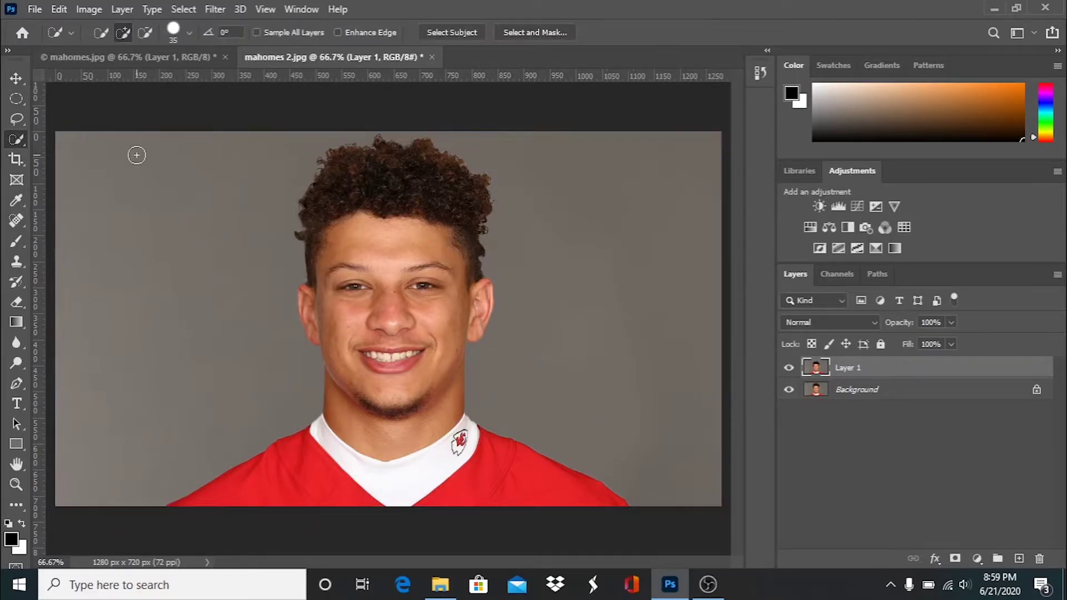
right_click(19, 140)
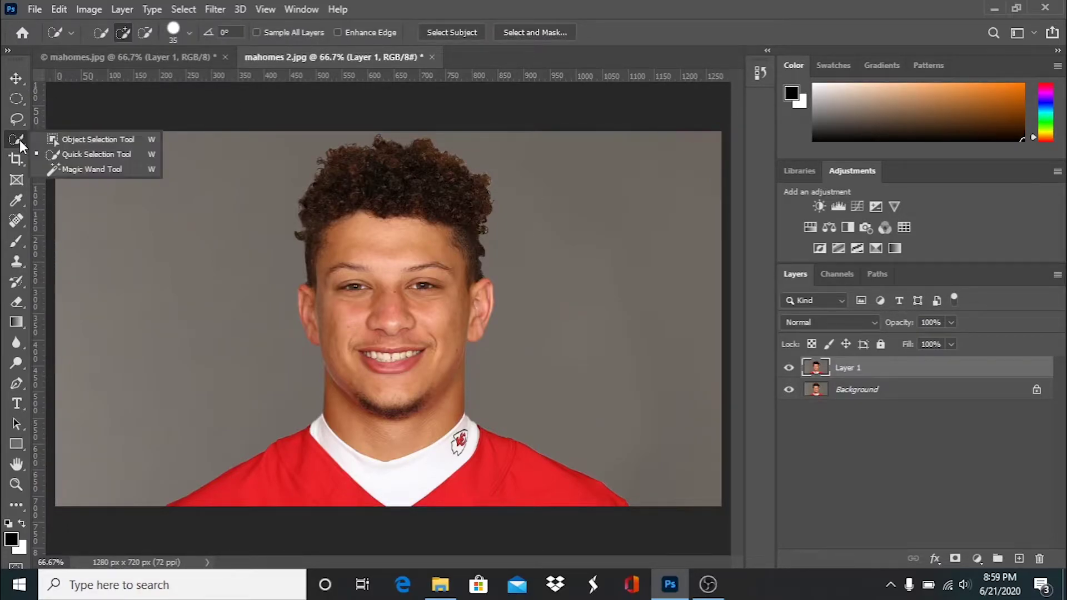
left_click(81, 155)
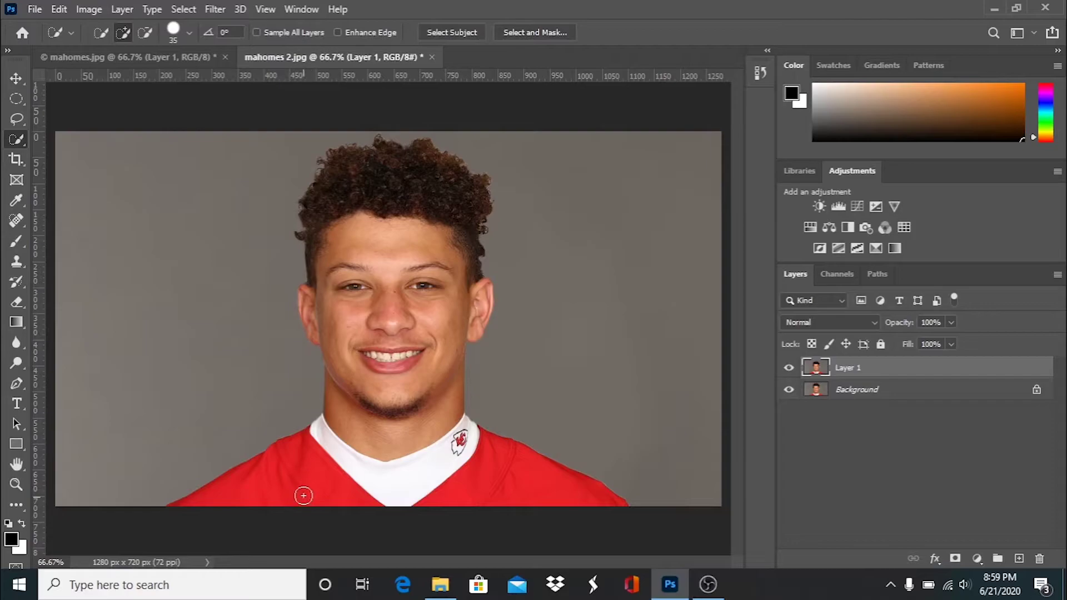
mouse_move(233, 496)
left_mouse_down()
mouse_move(278, 484)
mouse_move(480, 482)
left_mouse_up()
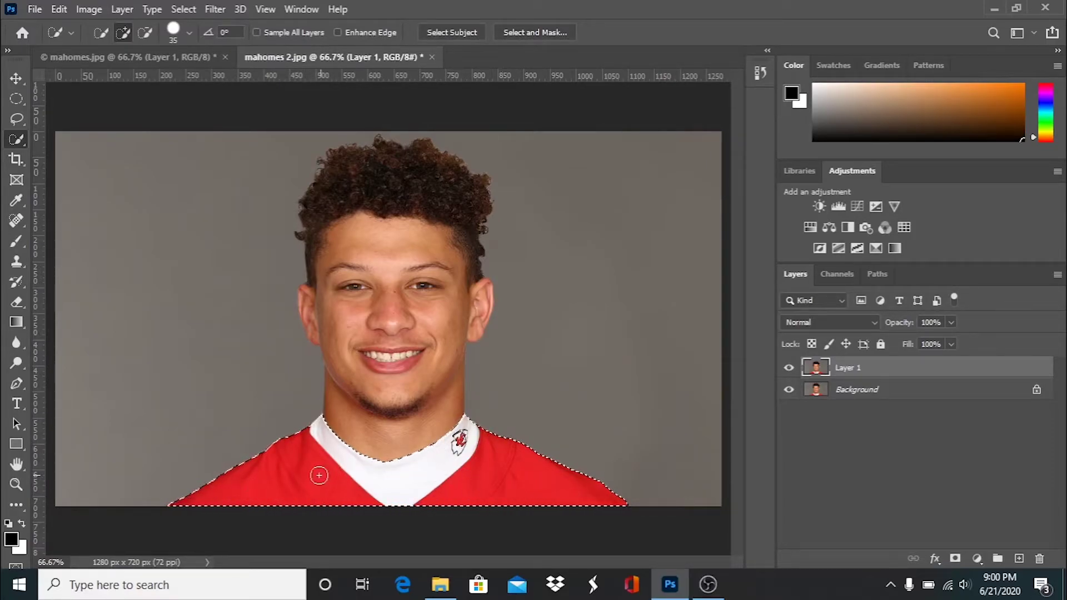
mouse_move(345, 445)
left_mouse_down()
mouse_move(378, 313)
mouse_move(370, 296)
mouse_move(317, 315)
mouse_move(328, 299)
mouse_move(410, 282)
mouse_move(474, 309)
mouse_move(524, 312)
left_mouse_up()
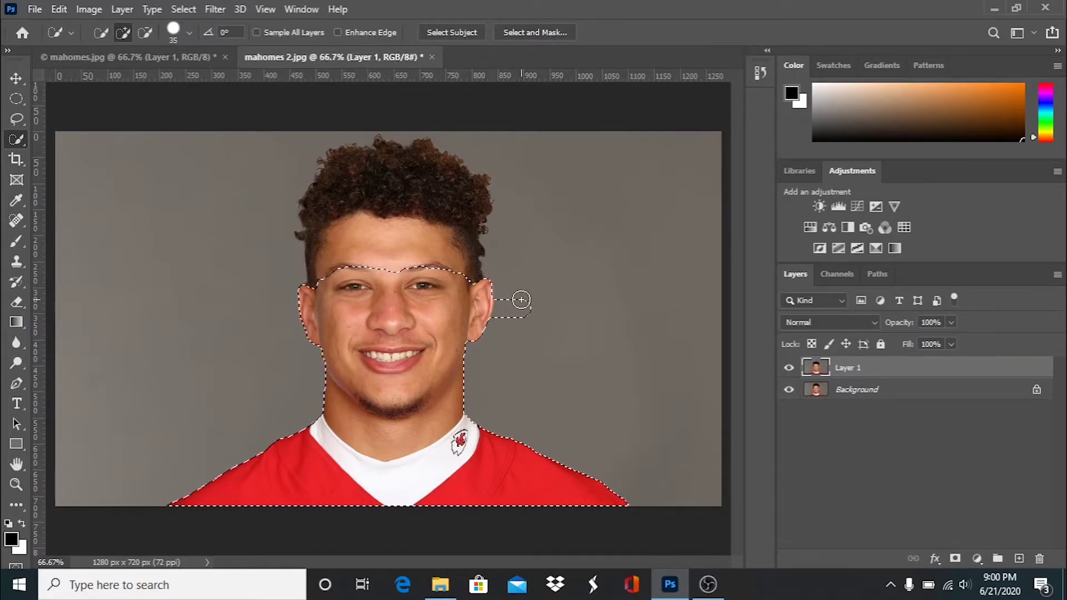
- Refine the selection by removing the background patch beside the ear and adding the hair
key("alt")
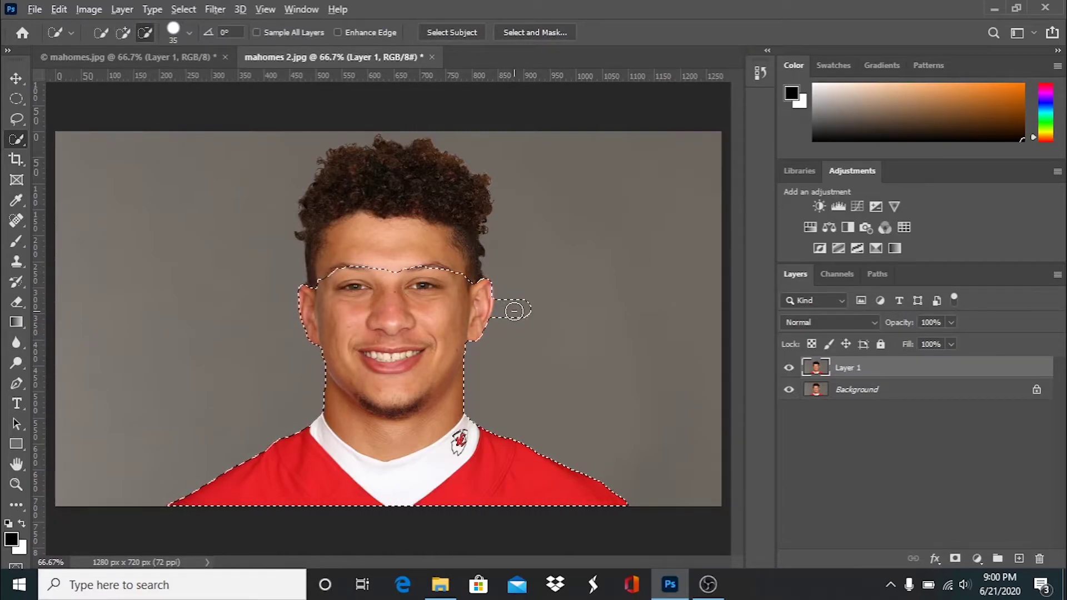
scroll(515, 309, "up", 3)
scroll(515, 311, "up", 1)
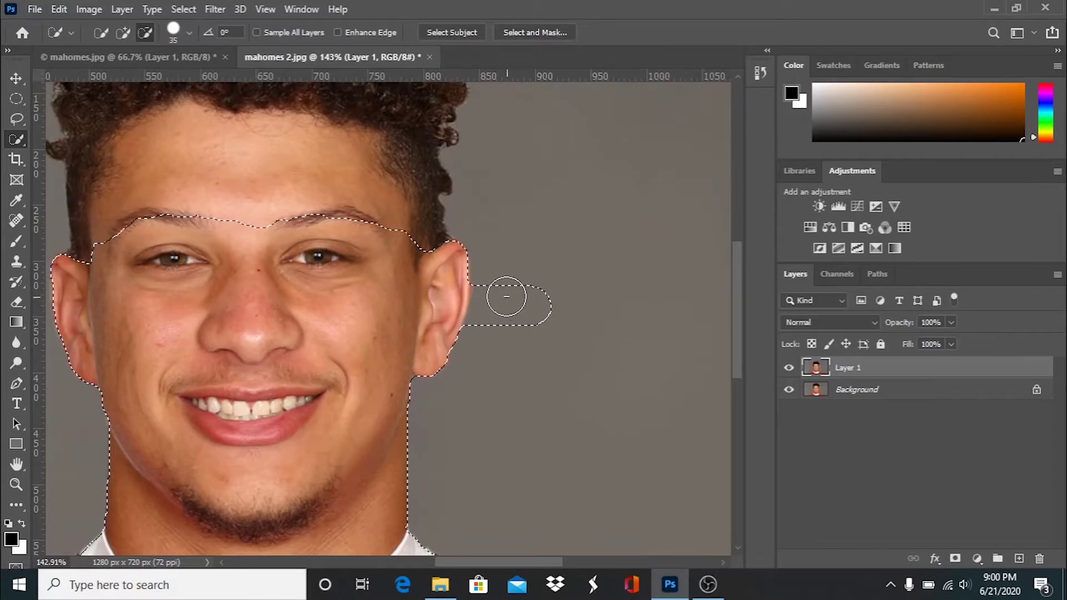
mouse_move(506, 298)
left_mouse_down()
mouse_move(502, 317)
mouse_move(529, 298)
mouse_move(534, 310)
mouse_move(493, 293)
mouse_move(485, 324)
mouse_move(493, 303)
left_mouse_up()
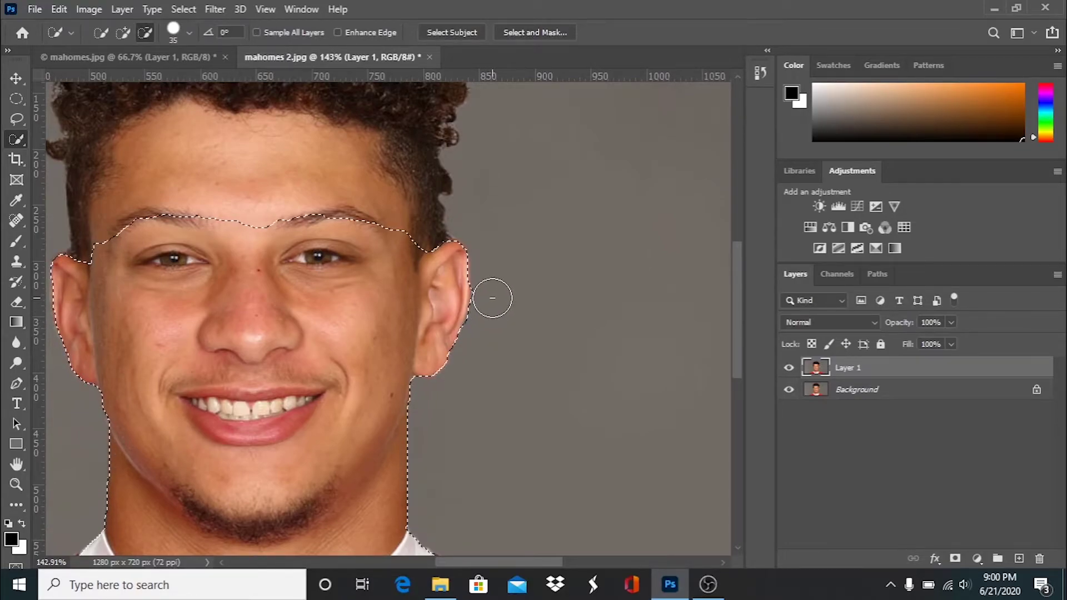
scroll(395, 319, "down", 1)
scroll(394, 319, "down", 5)
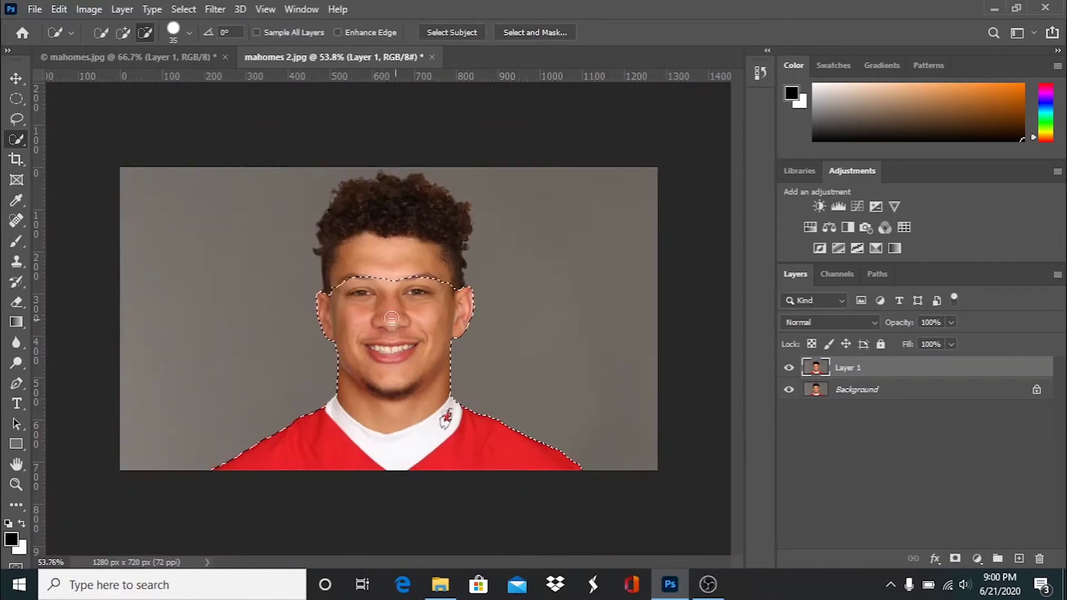
mouse_move(357, 291)
left_mouse_down()
mouse_move(372, 206)
mouse_move(420, 250)
left_mouse_up()
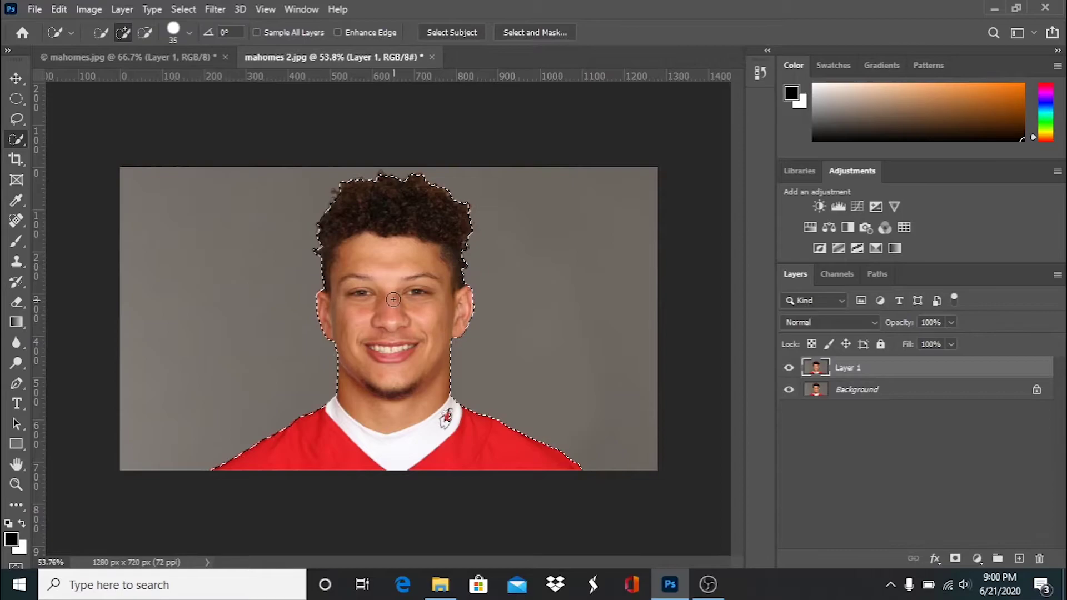
- Blur the selected player with a Gaussian Blur of about 24.9 pixels
left_click(215, 9)
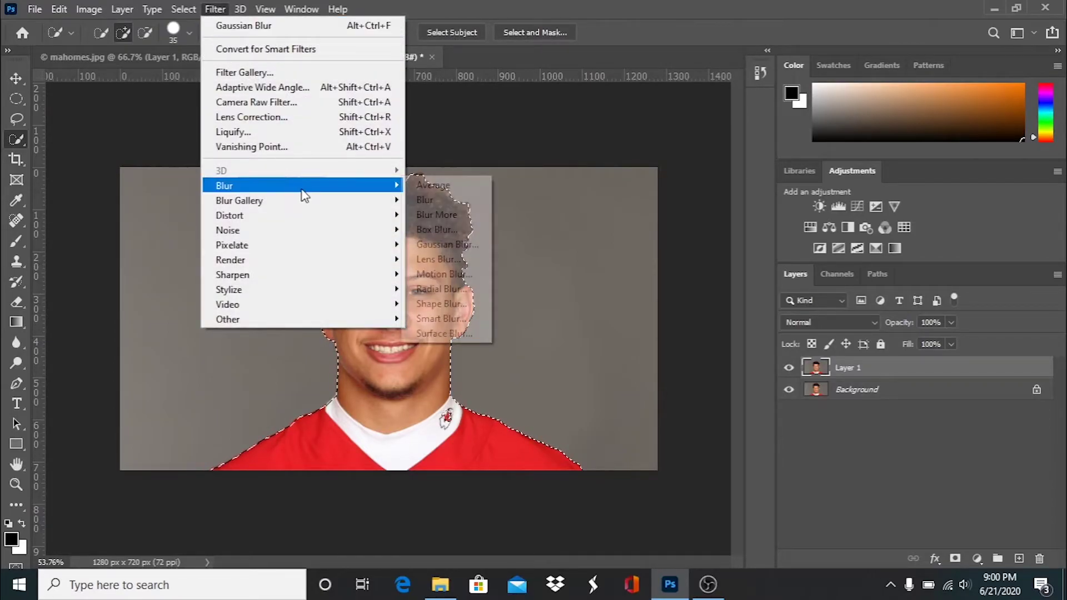
mouse_move(300, 186)
left_click(439, 239)
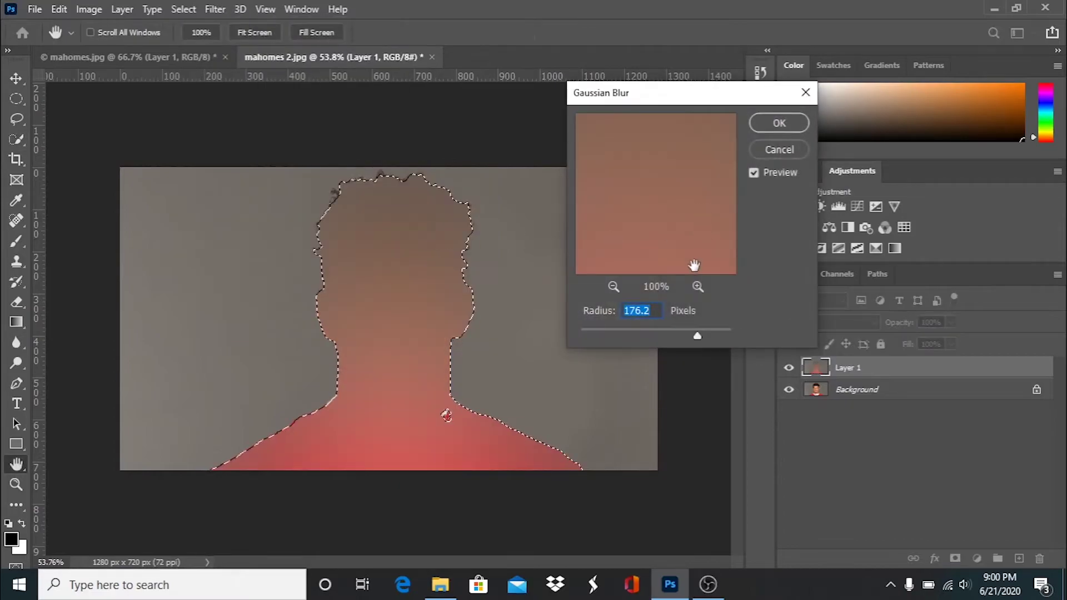
mouse_move(662, 340)
left_mouse_down()
mouse_move(613, 335)
mouse_move(649, 333)
left_mouse_up()
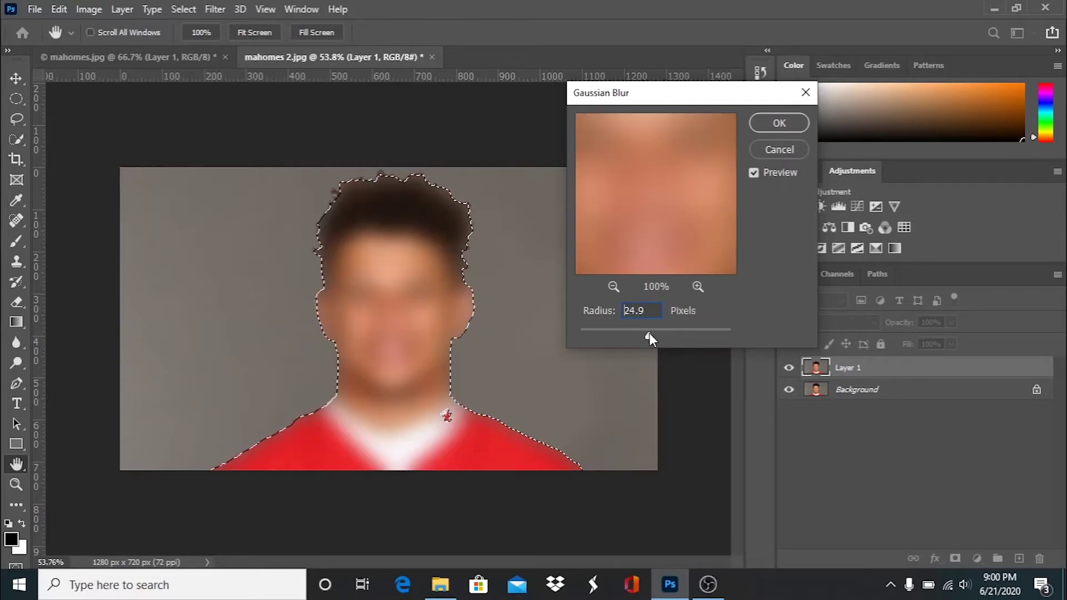
left_click(780, 123)
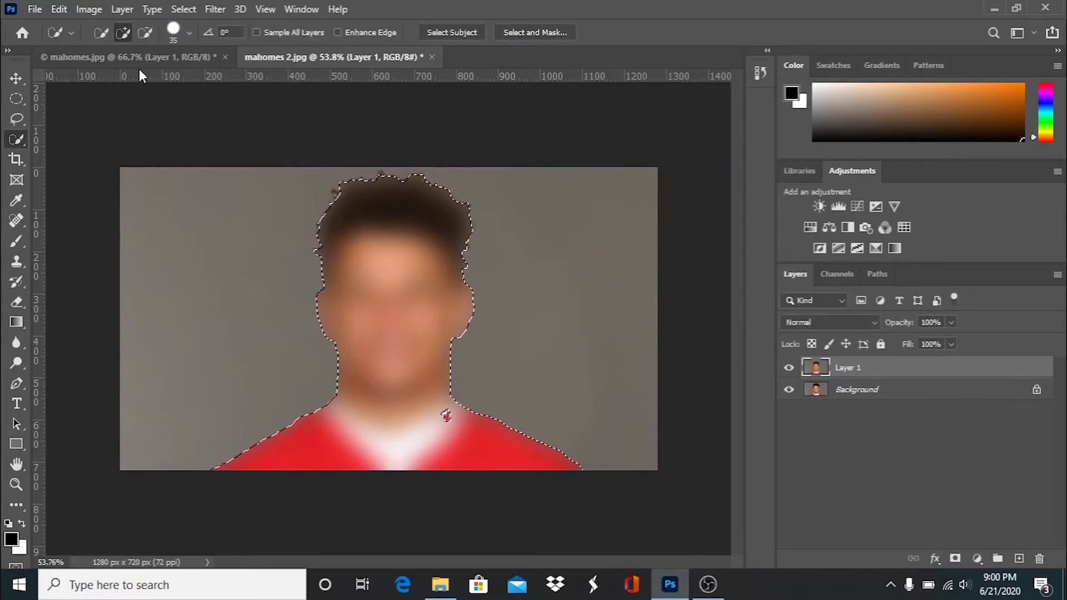
- Undo the blur and trace a closed Pen path around the player's head and shoulders
key("ctrl+z")
key("ctrl+z")
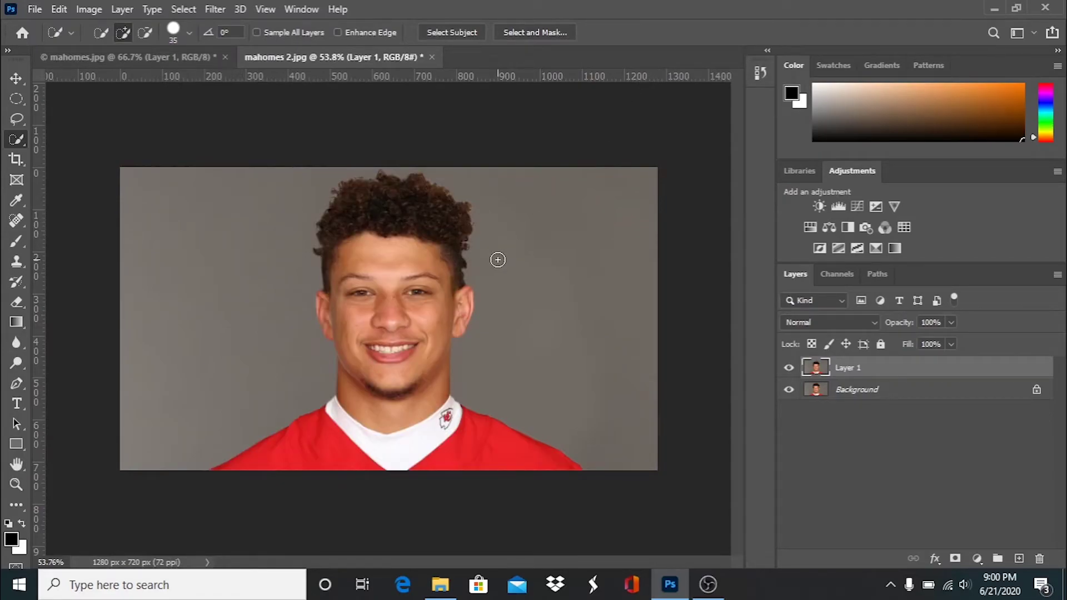
key("p")
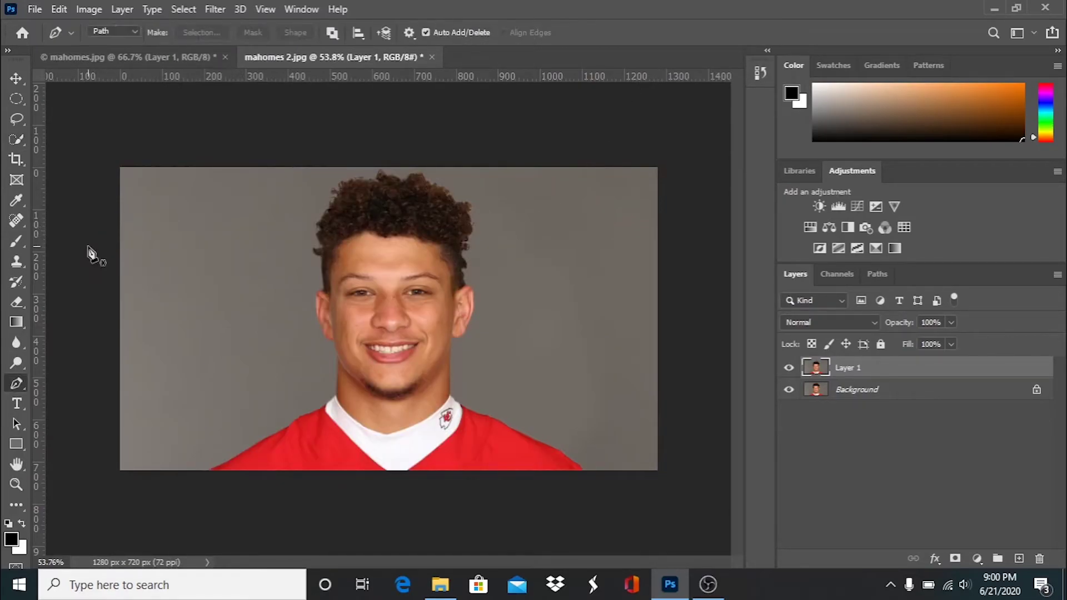
right_click(18, 383)
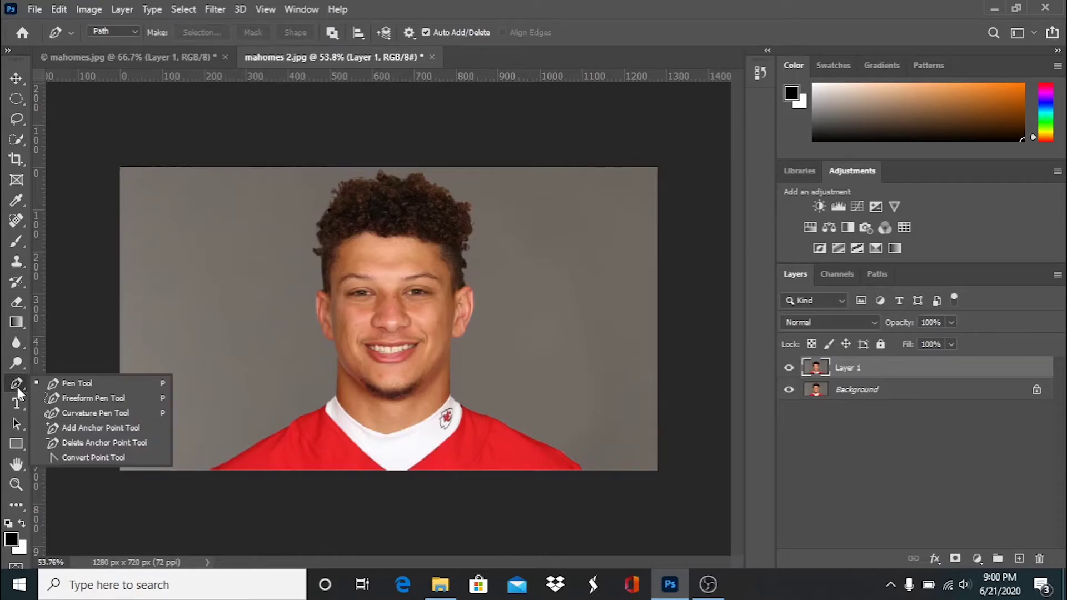
left_click(53, 381)
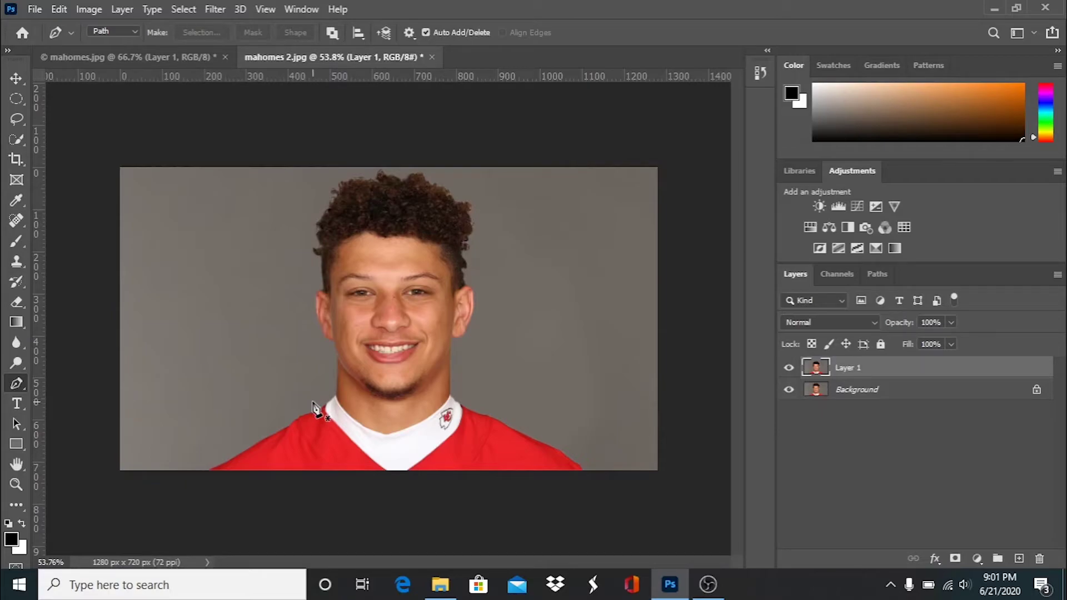
left_click(314, 402)
left_click(307, 249)
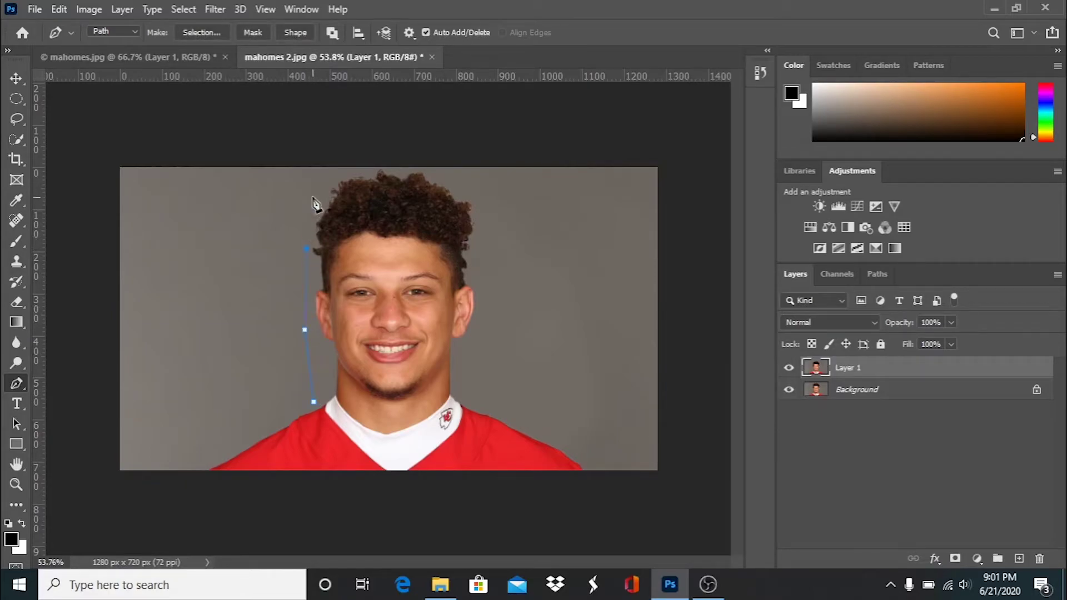
left_click(320, 176)
left_click(364, 165)
left_click(439, 172)
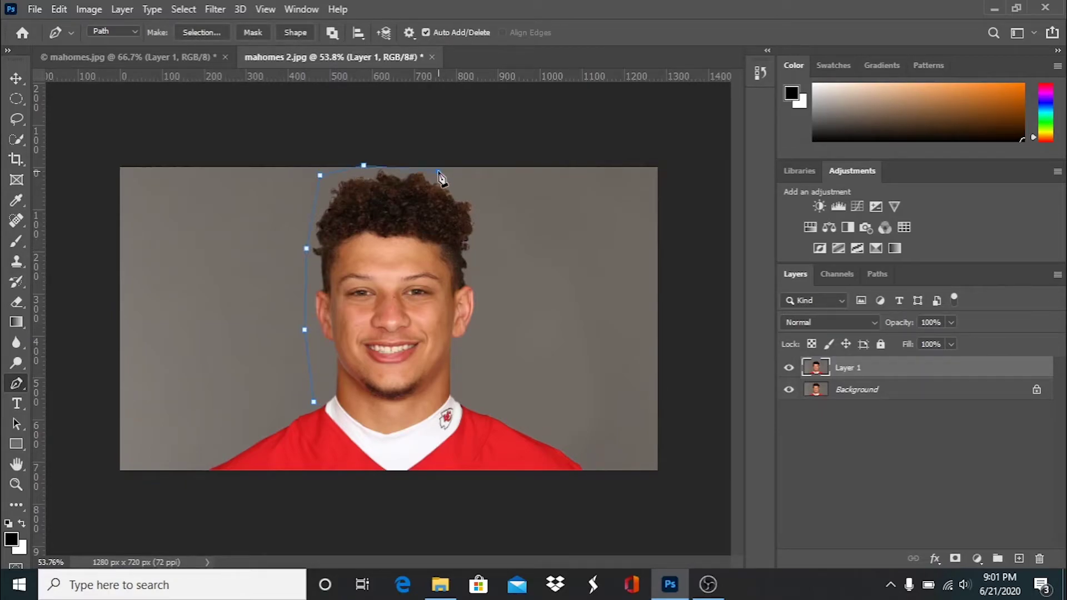
left_click(504, 227)
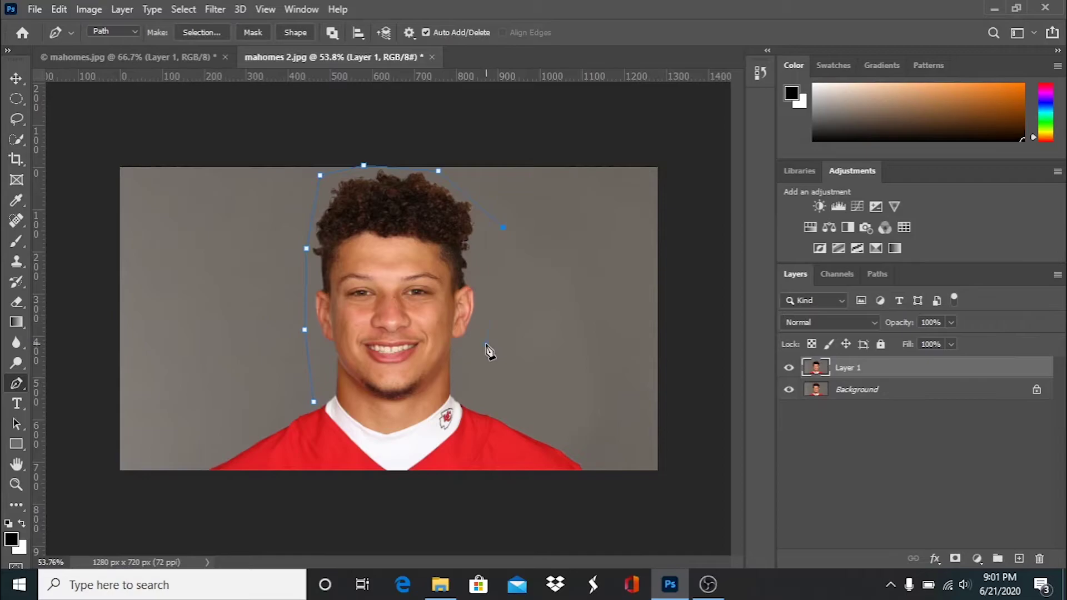
left_click(395, 412)
left_click(313, 392)
- Convert the head path into a selection with 0-pixel feather
right_click(417, 288)
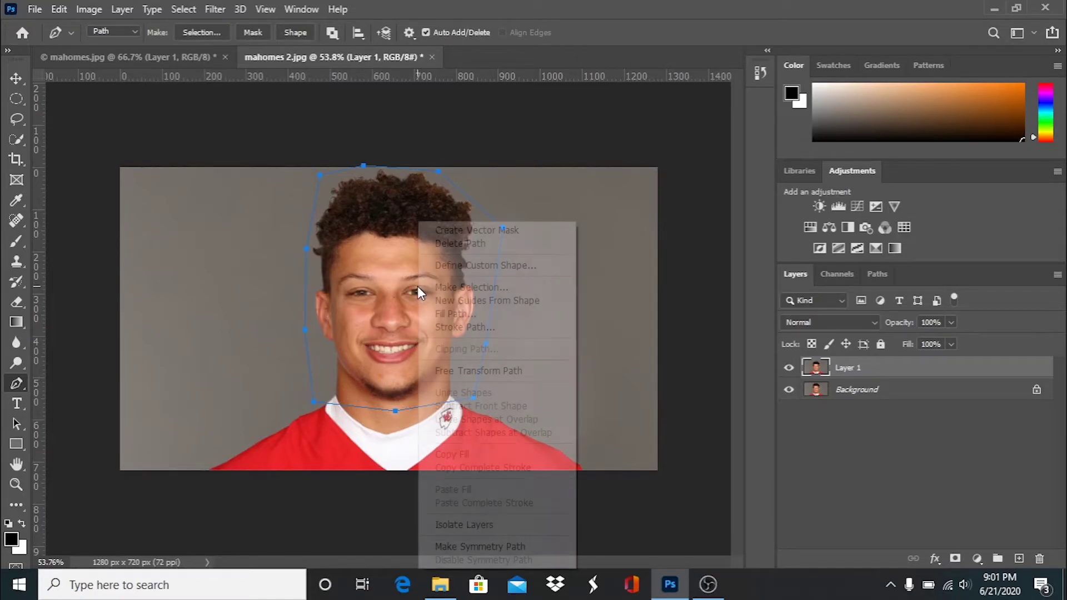
left_click(463, 288)
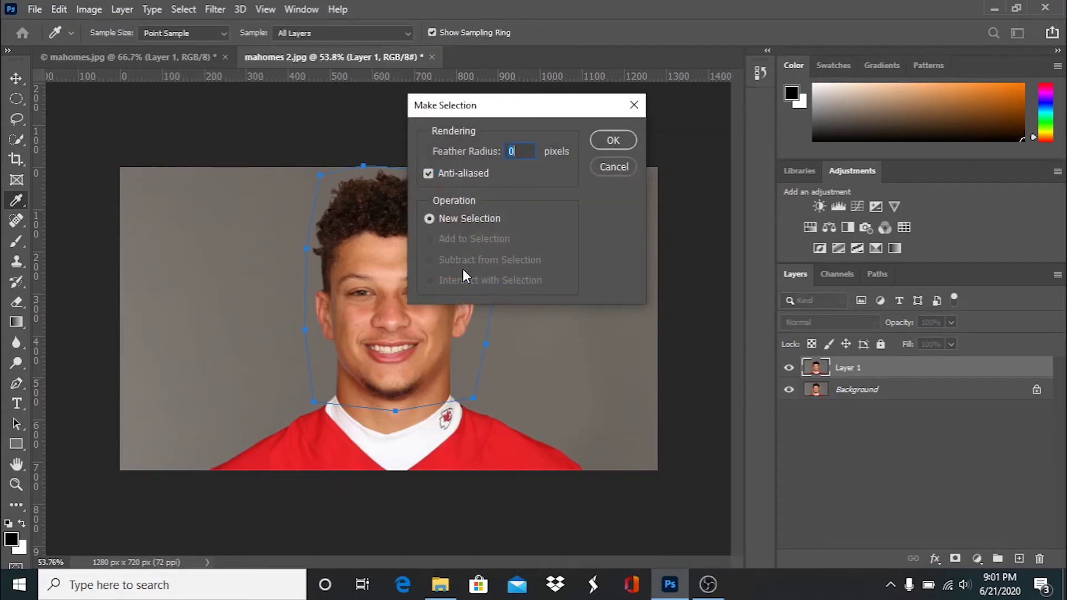
left_click(622, 139)
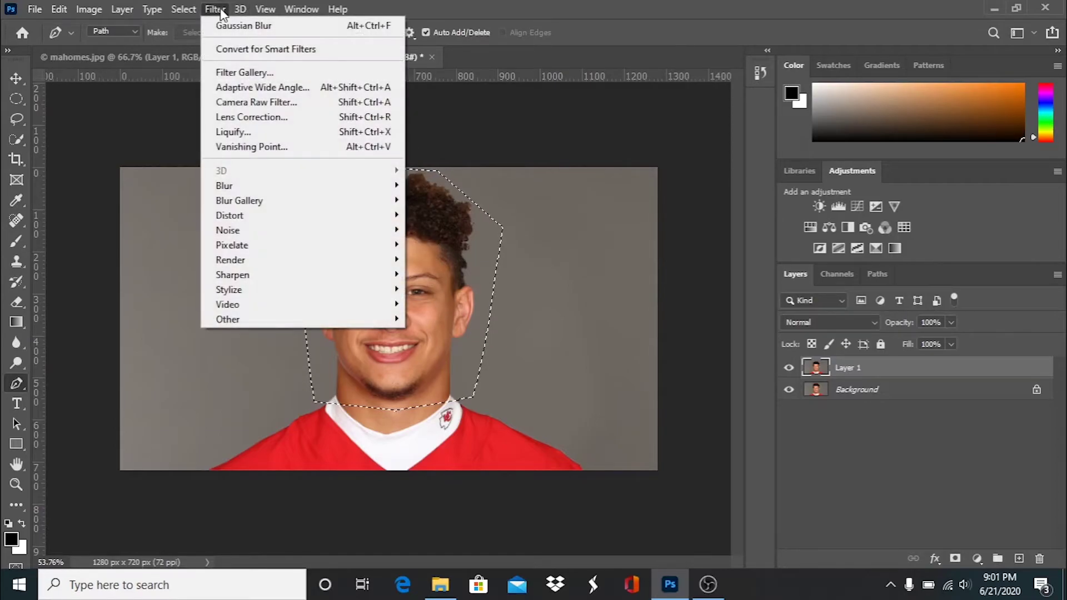
- Try a lower-radius Gaussian Blur on the head selection without applying it
mouse_move(373, 193)
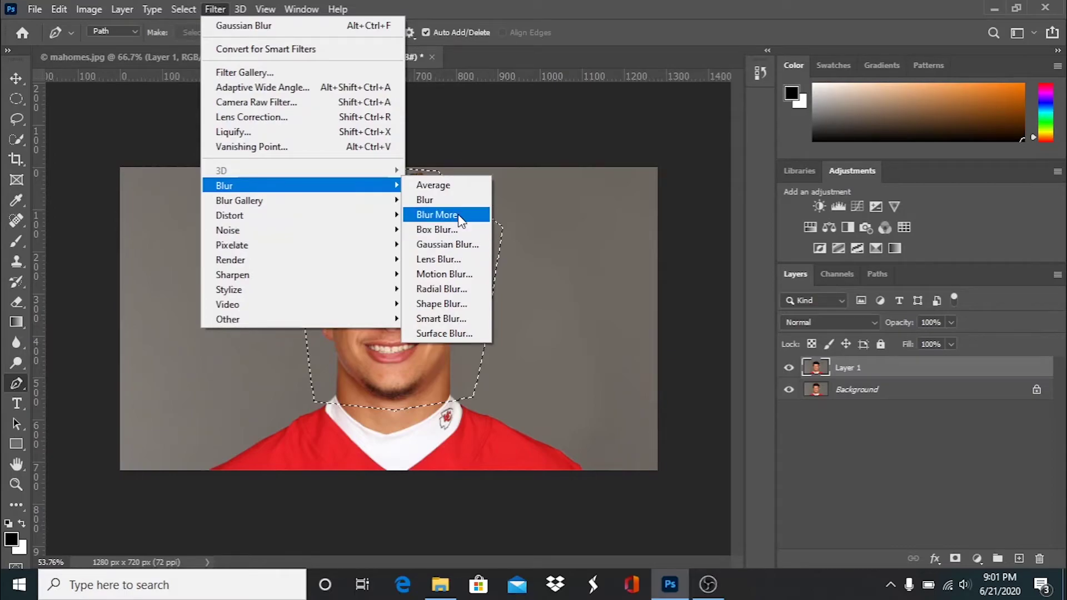
left_click(451, 245)
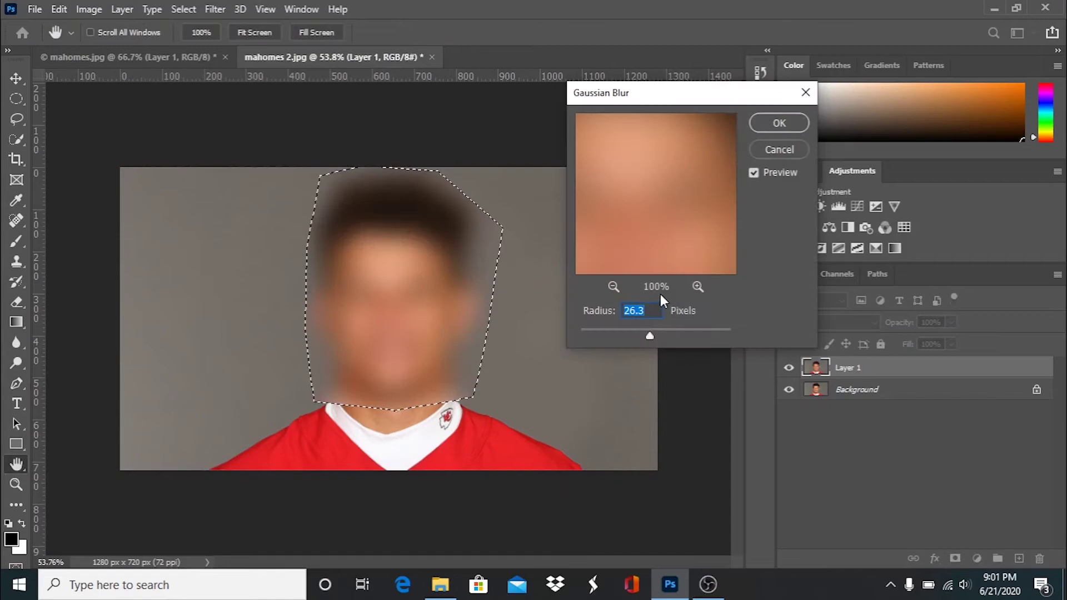
mouse_move(649, 332)
left_mouse_down()
mouse_move(623, 337)
mouse_move(629, 350)
mouse_move(625, 340)
mouse_move(639, 336)
left_mouse_up()
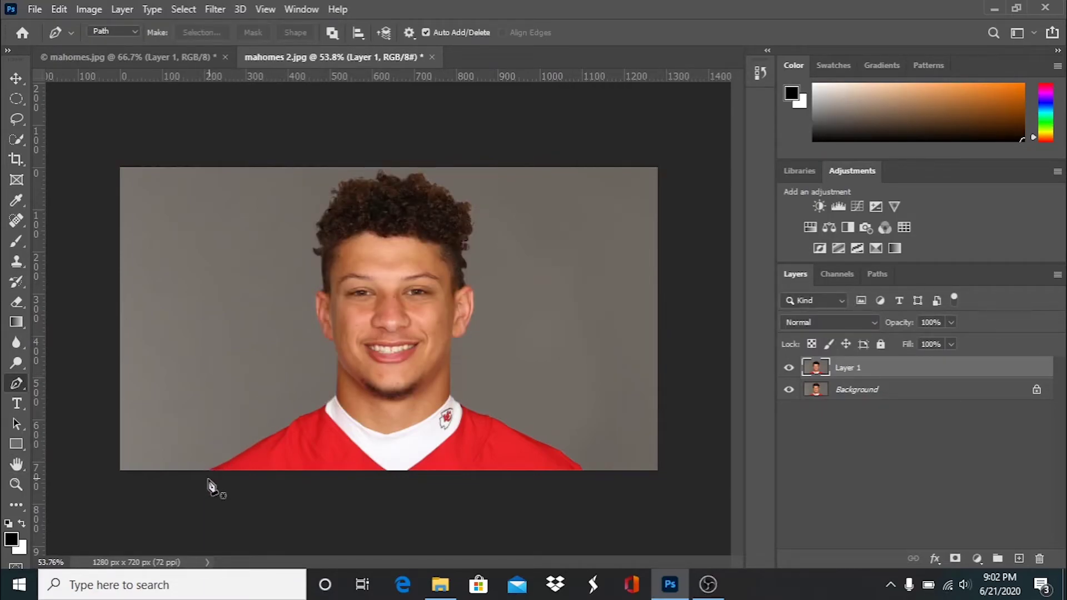
- In mahomes.jpg, delete the blurred-circle layer and duplicate the background into a new Layer 1
left_click(166, 58)
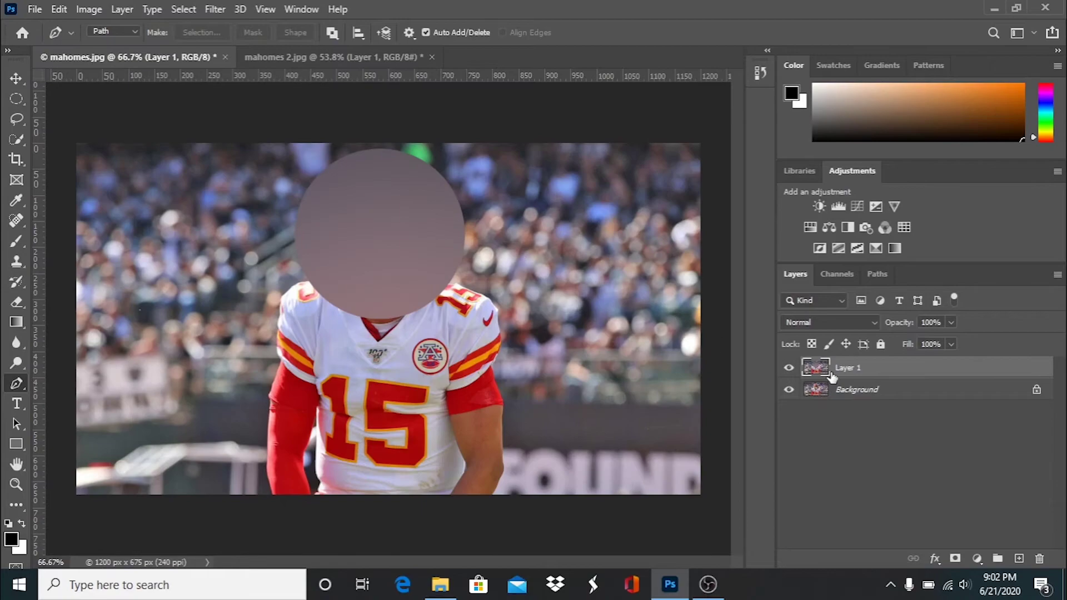
key("Delete")
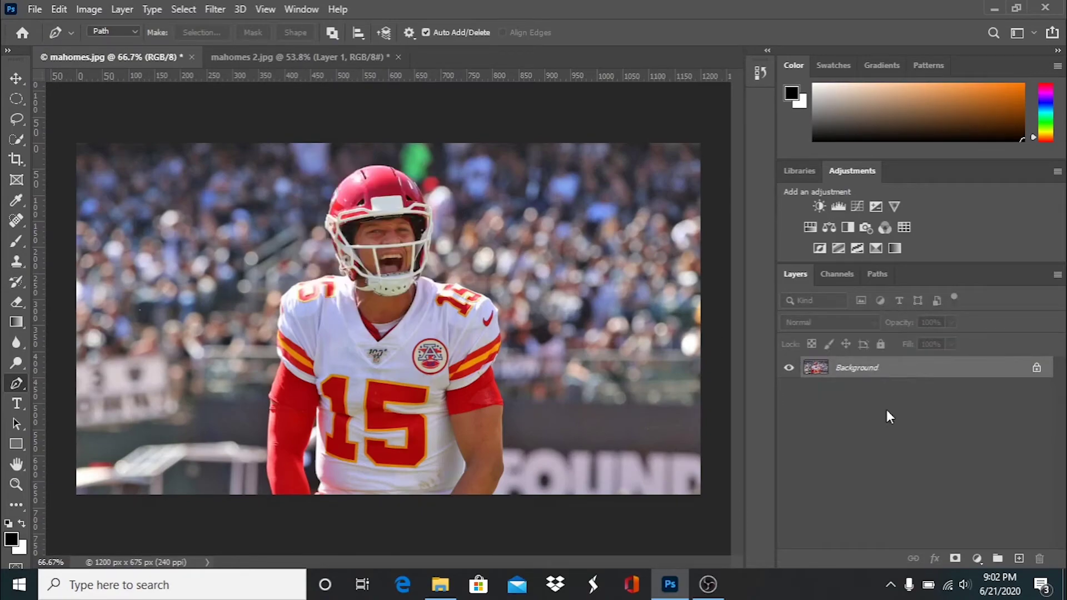
key("ctrl+j")
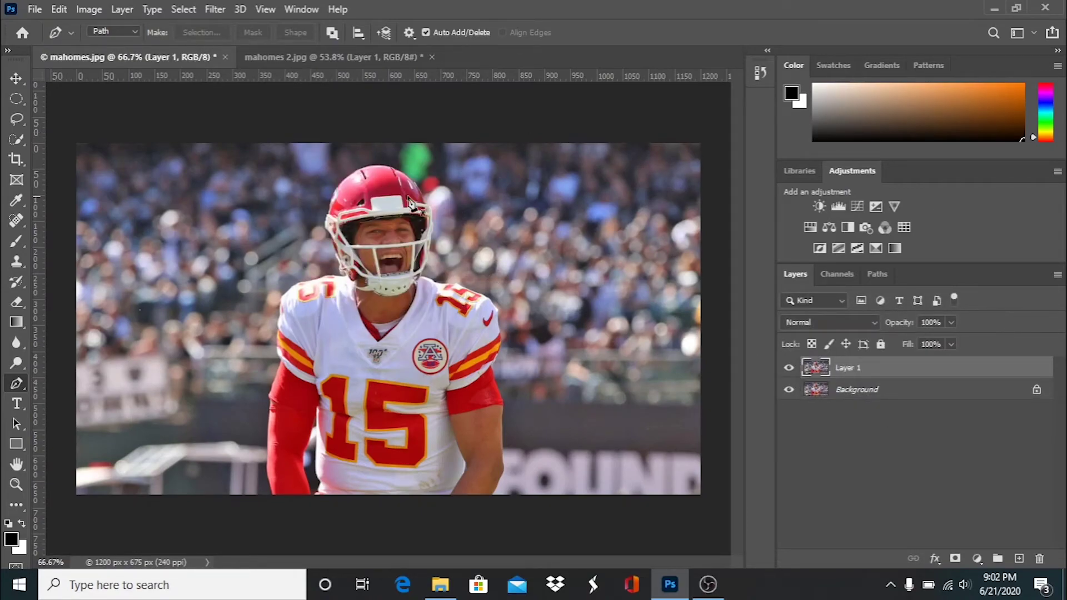
- Start a Pen path up the player's left edge and over the helmet
left_click(266, 504)
left_click(259, 443)
left_click(259, 315)
left_click(282, 272)
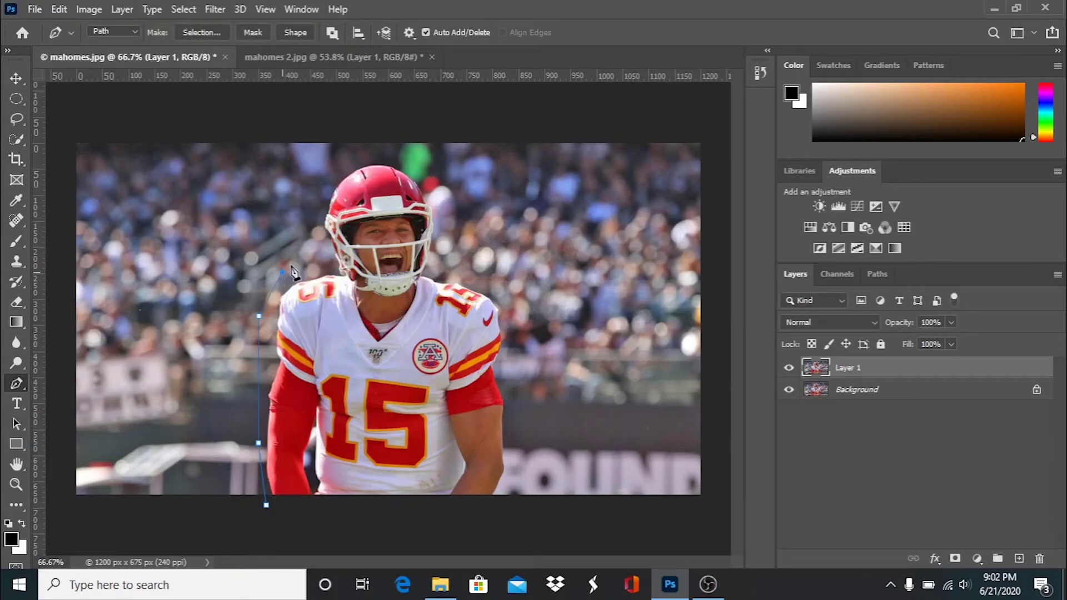
left_click(315, 190)
left_click(353, 160)
left_click(410, 153)
left_click(486, 240)
- Close the path down the right side below the photo and convert it to a selection
left_click(526, 301)
left_click(523, 388)
left_click(525, 476)
left_click(527, 508)
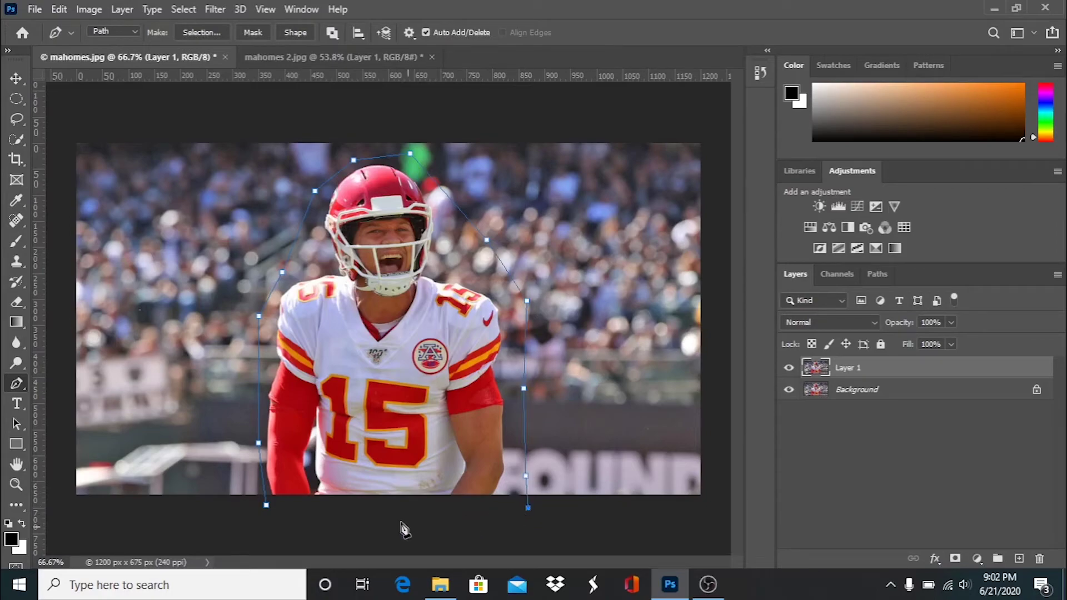
left_click(266, 504)
right_click(393, 396)
left_click(461, 111)
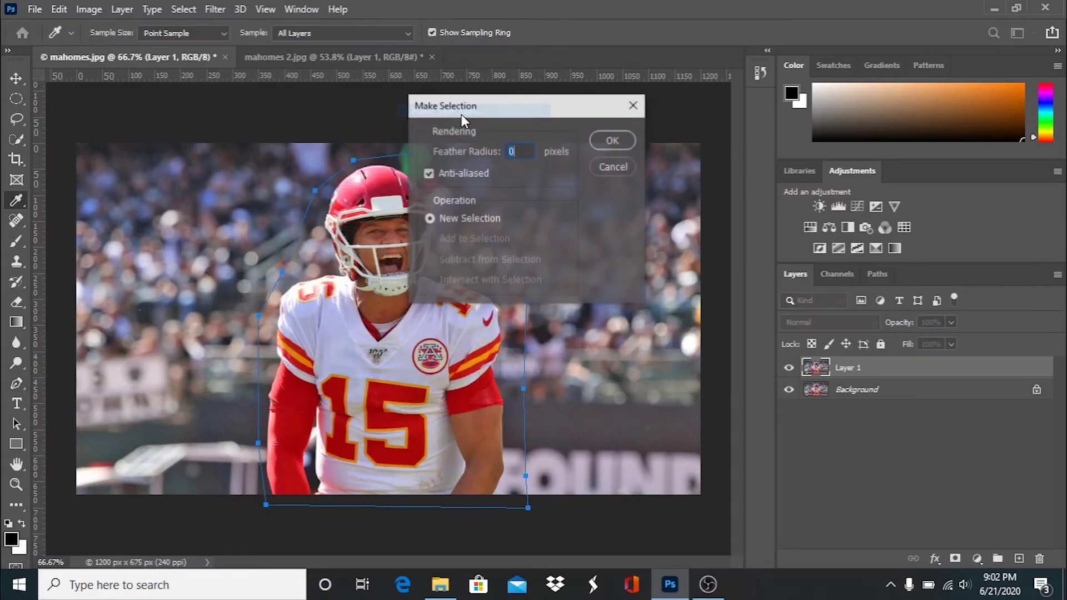
- Confirm the player selection and invert it to the stadium background
left_click(611, 141)
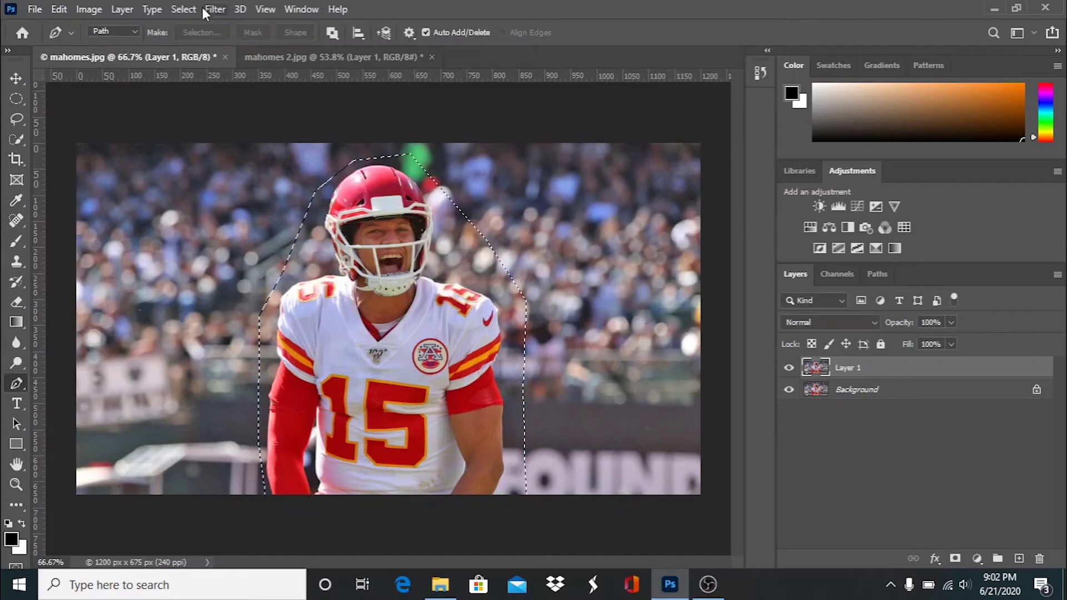
left_click(183, 8)
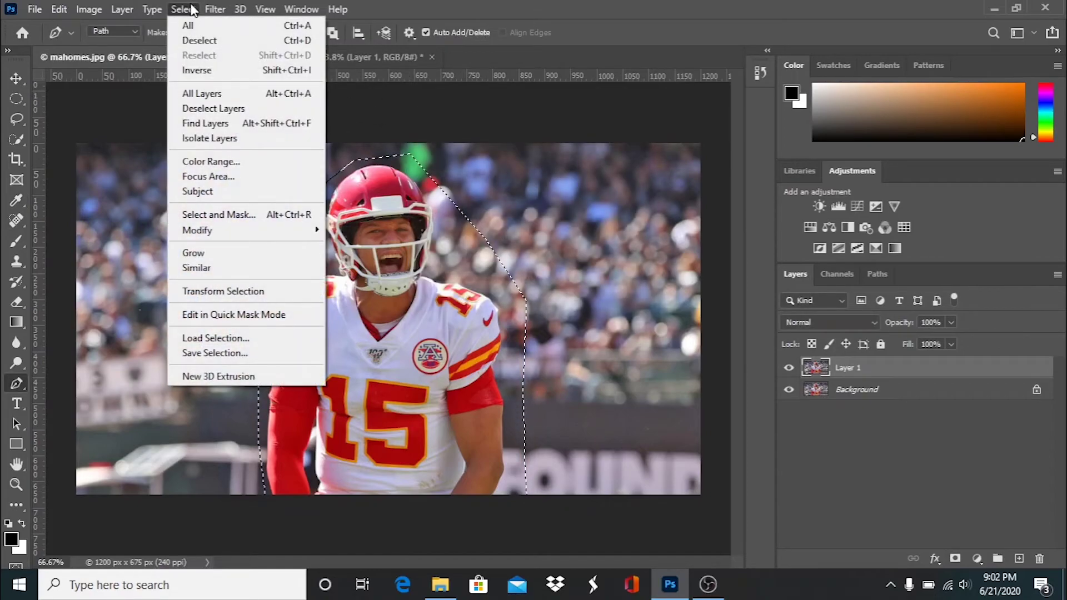
left_click(197, 71)
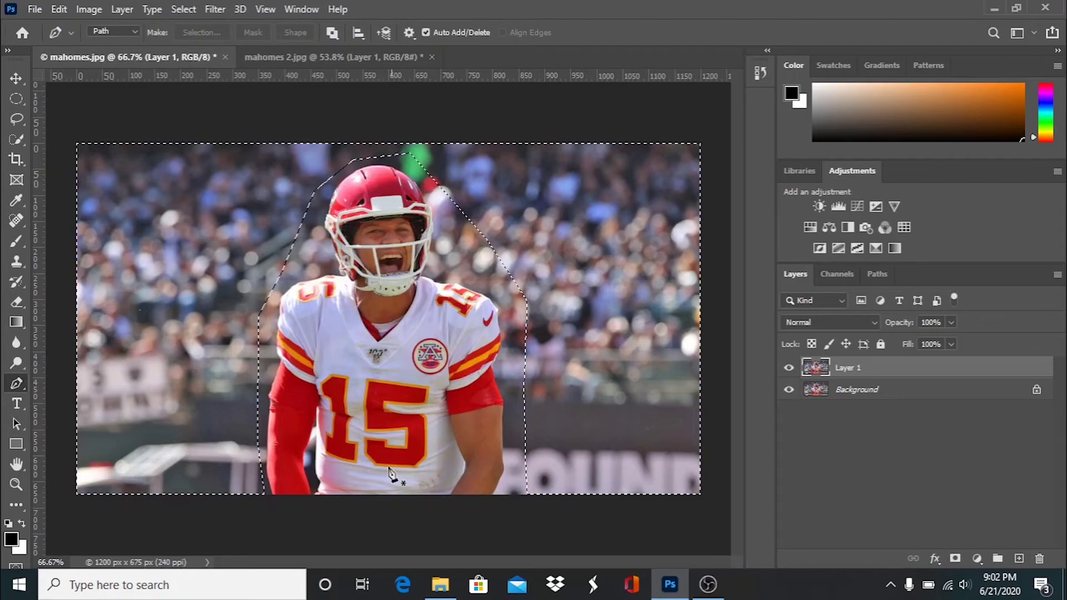
- Preview a Gaussian Blur on the background at a 64-pixel radius
left_click(216, 9)
mouse_move(271, 187)
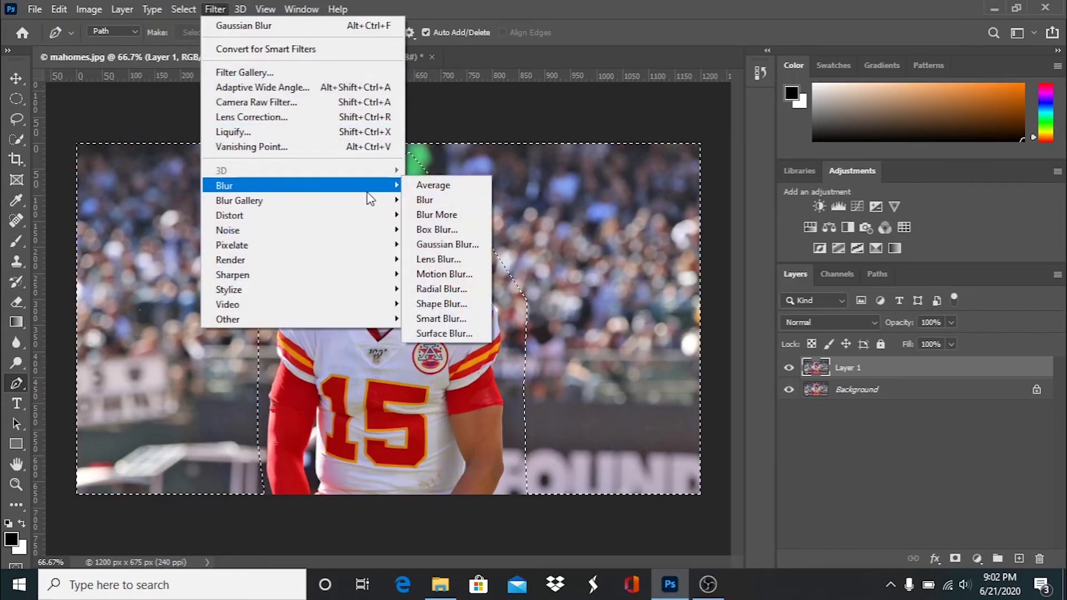
left_click(481, 247)
left_click_drag(678, 95, 847, 153)
left_click_drag(806, 391, 835, 395)
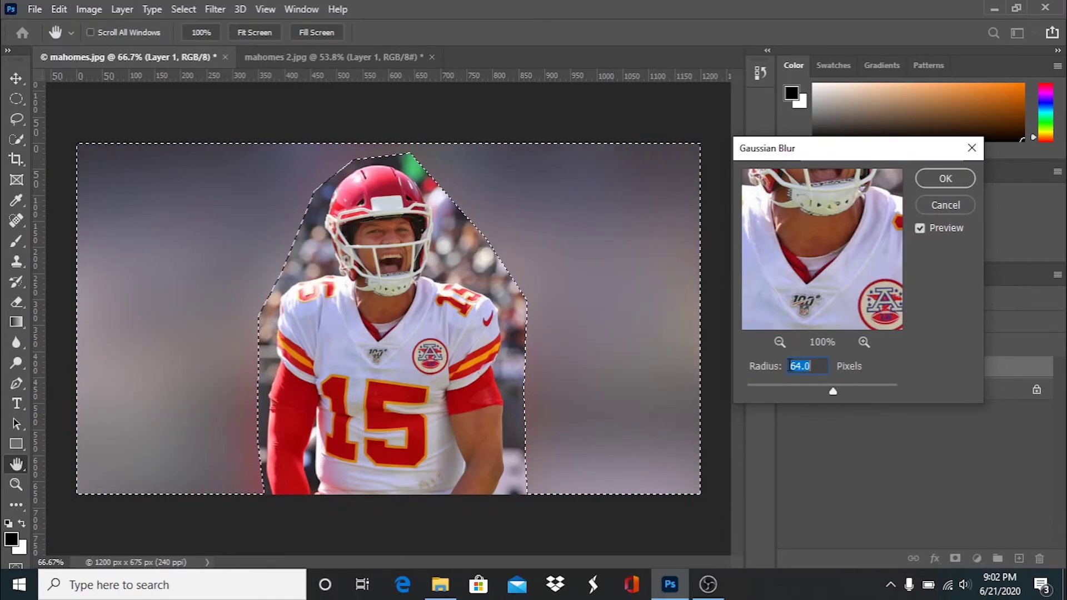